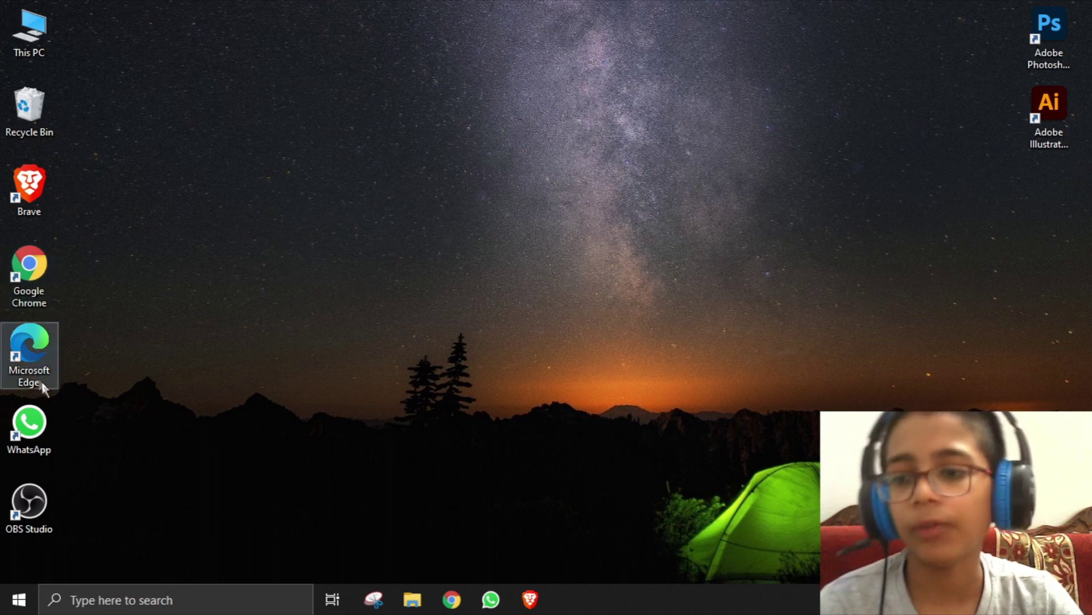
Step: Open the Brave browser and load the online cursor editor at rw-designer.com/online-cursor-editor
{"action": "double_click", "coordinate": [41, 206]}
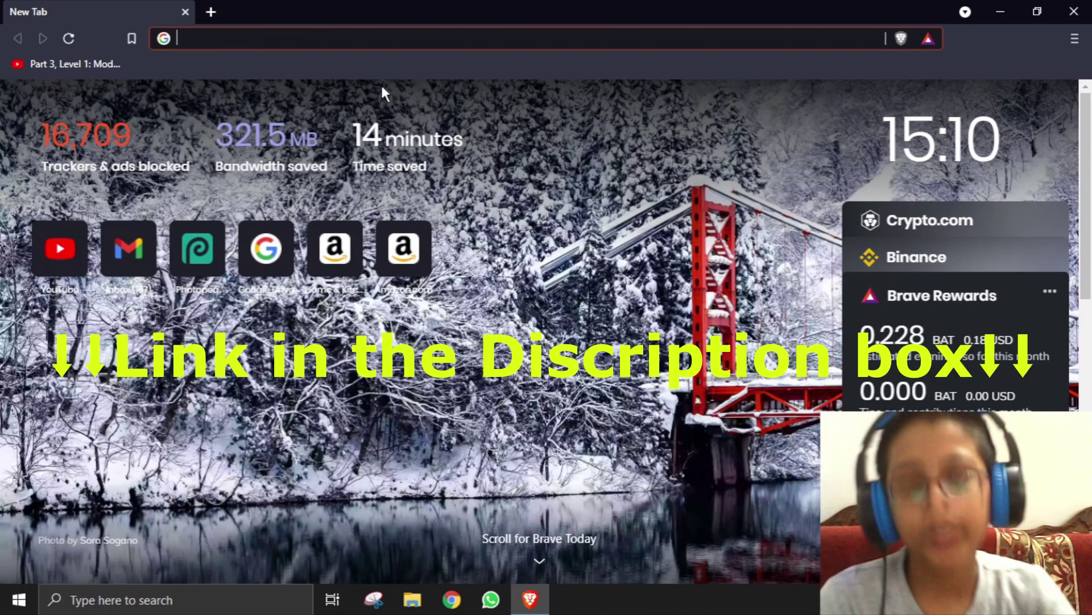
{"action": "type", "text": "http://www.rw-designer.com/online-cursor-editor"}
{"action": "key", "text": "Return"}
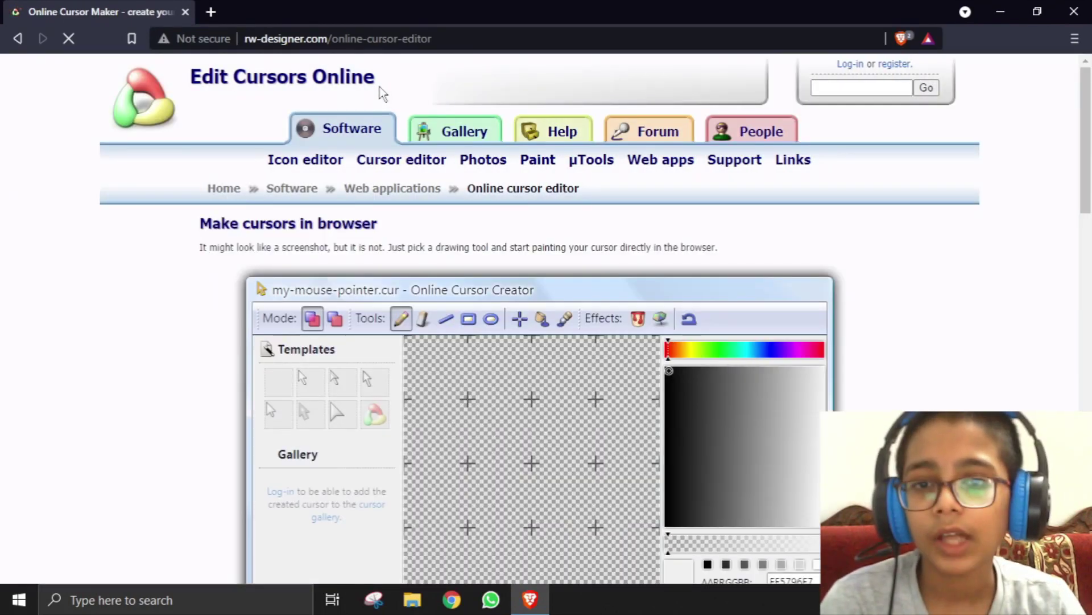
{"action": "scroll", "coordinate": [398, 519], "scroll_direction": "down", "scroll_amount": 3}
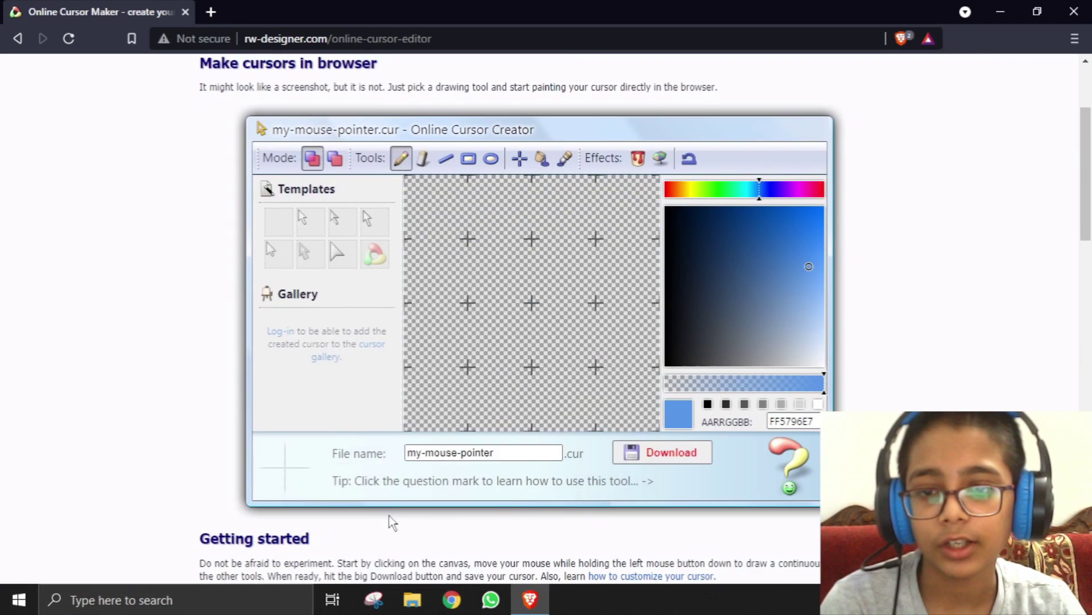
{"action": "scroll", "coordinate": [331, 518], "scroll_direction": "up", "scroll_amount": 1}
{"action": "scroll", "coordinate": [332, 518], "scroll_direction": "down", "scroll_amount": 1}
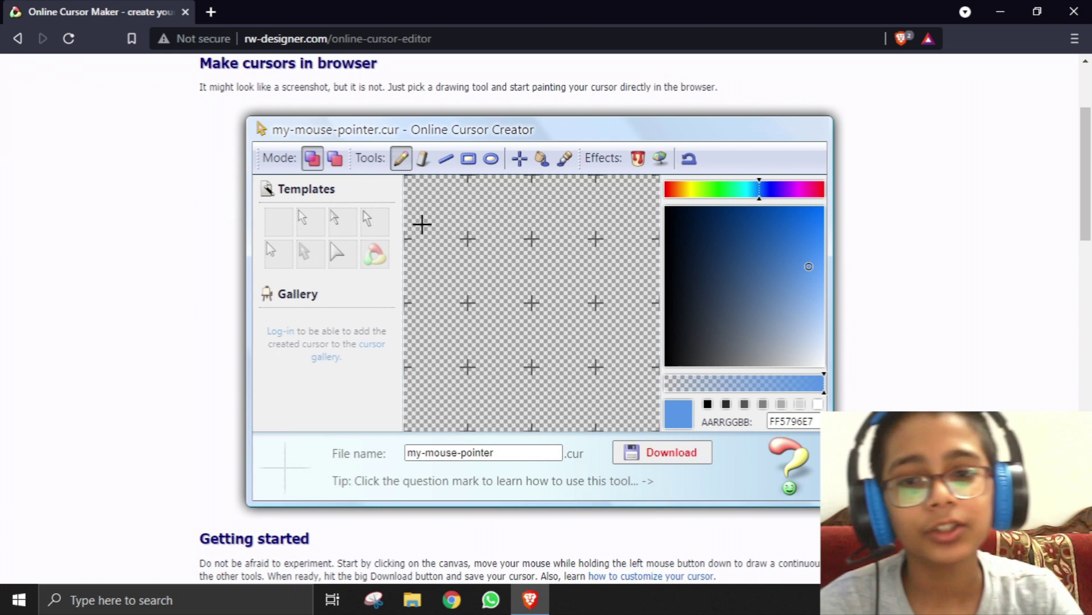
Step: Draw a blue freehand outline on the cursor canvas and erase it completely
{"action": "left_click", "coordinate": [656, 457]}
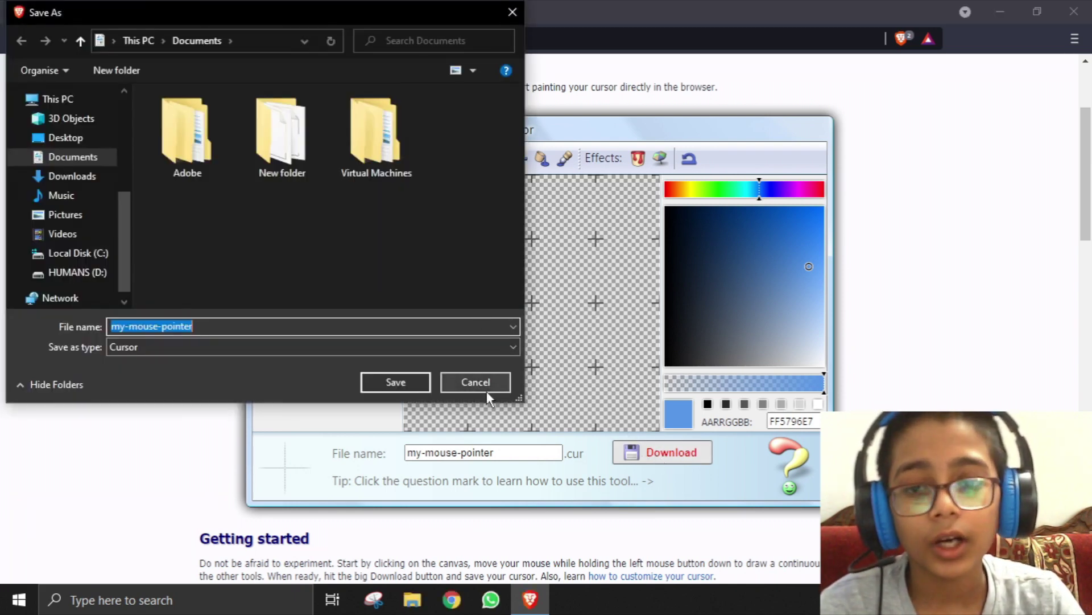
{"action": "left_click", "coordinate": [475, 382]}
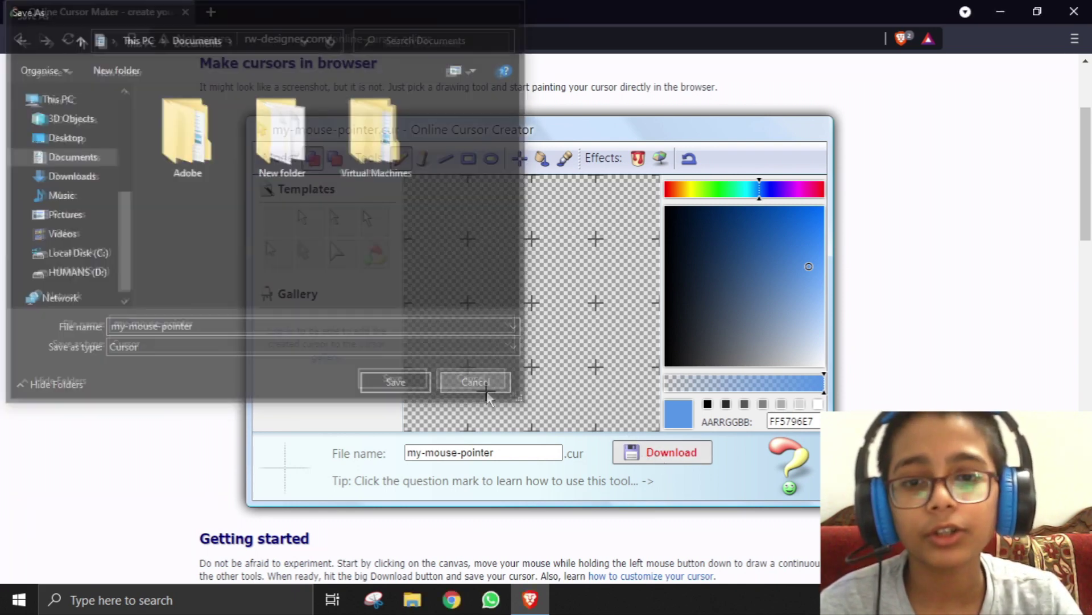
{"action": "mouse_move", "coordinate": [520, 227]}
{"action": "left_mouse_down"}
{"action": "mouse_move", "coordinate": [545, 245]}
{"action": "mouse_move", "coordinate": [506, 277]}
{"action": "left_mouse_up"}
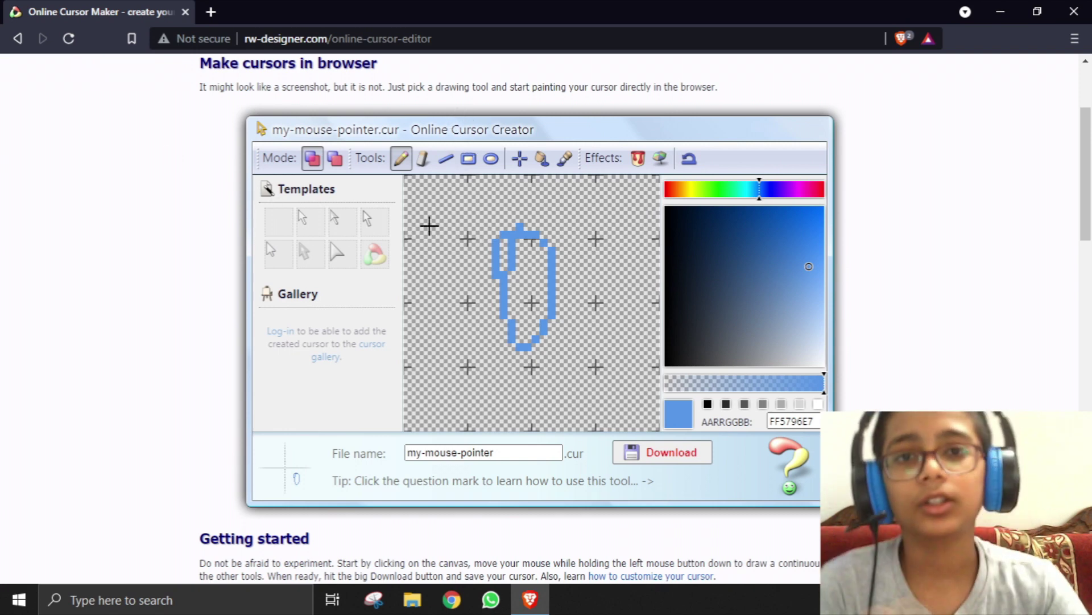
{"action": "left_click", "coordinate": [423, 158]}
{"action": "mouse_move", "coordinate": [504, 233]}
{"action": "left_mouse_down"}
{"action": "mouse_move", "coordinate": [512, 253]}
{"action": "mouse_move", "coordinate": [512, 192]}
{"action": "mouse_move", "coordinate": [539, 319]}
{"action": "mouse_move", "coordinate": [541, 236]}
{"action": "mouse_move", "coordinate": [512, 171]}
{"action": "mouse_move", "coordinate": [554, 216]}
{"action": "mouse_move", "coordinate": [546, 375]}
{"action": "left_mouse_up"}
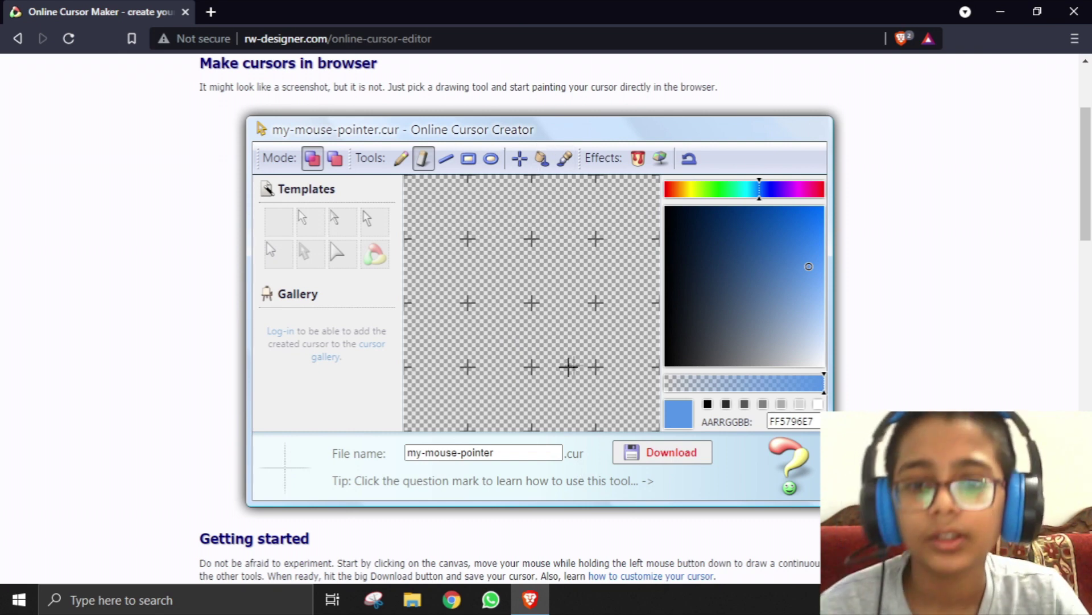
Step: Download the blank canvas as a cursor file named "invisible cursor" in the Documents folder
{"action": "left_click", "coordinate": [653, 455]}
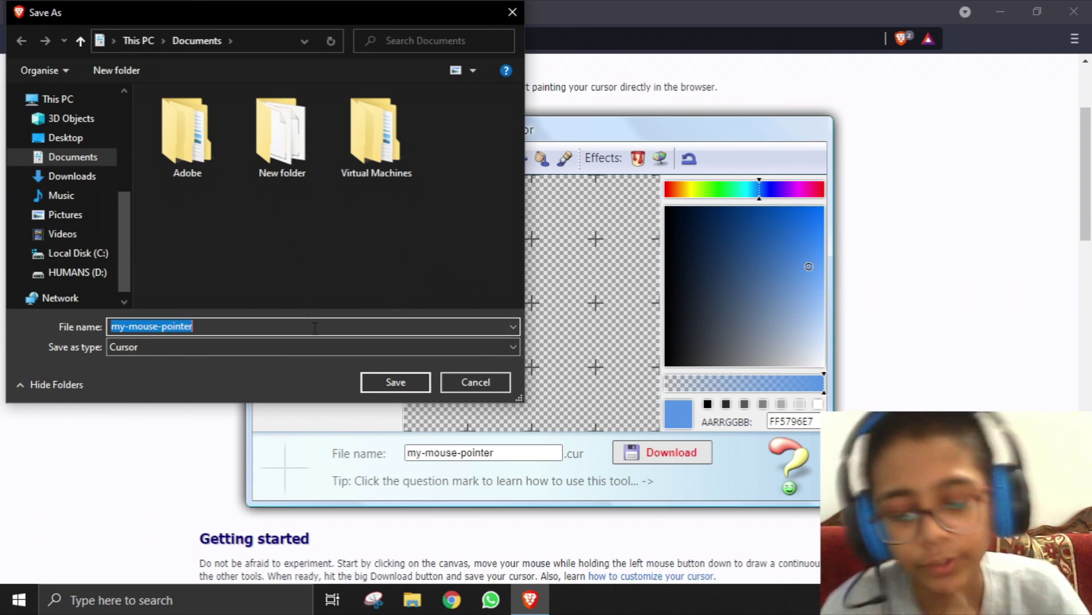
{"action": "type", "text": "invisible cursor"}
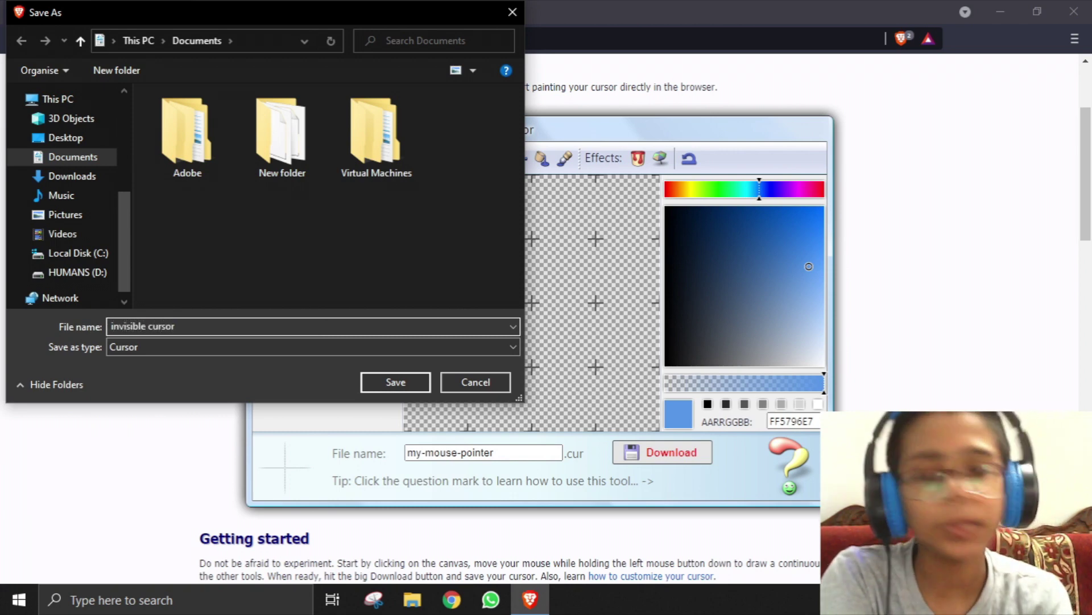
{"action": "key", "text": "Return"}
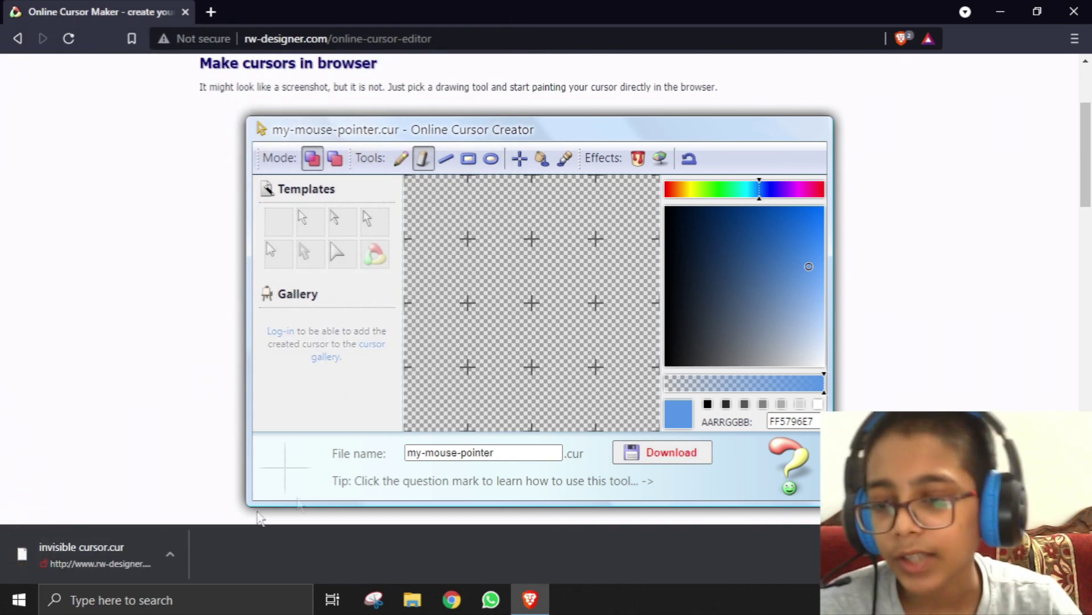
Step: Show the downloaded invisible cursor file in its containing folder
{"action": "left_click", "coordinate": [171, 555]}
{"action": "left_click", "coordinate": [243, 500]}
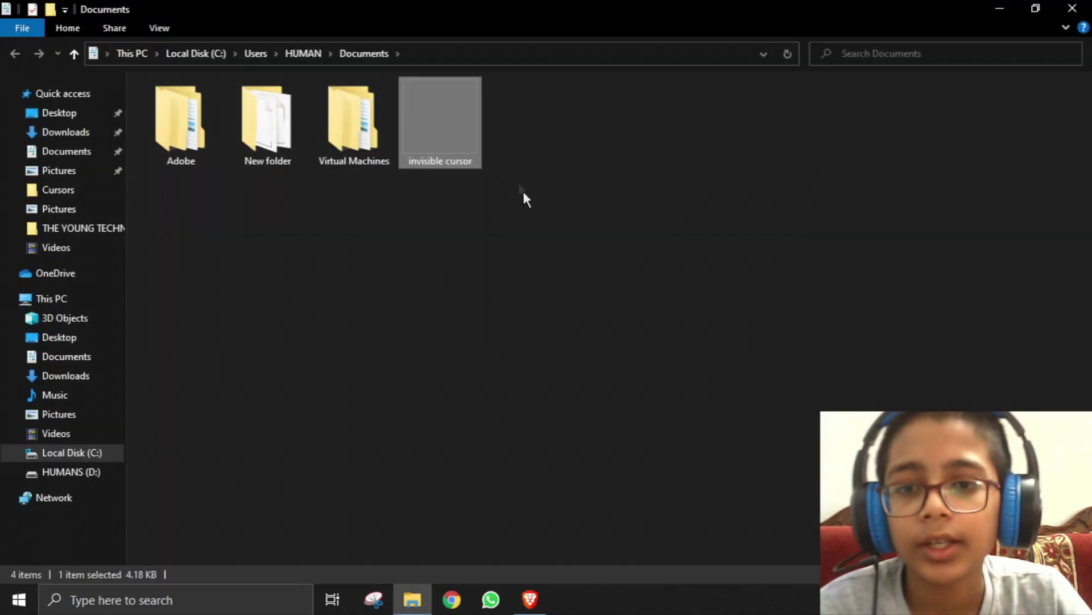
{"action": "left_click", "coordinate": [675, 258]}
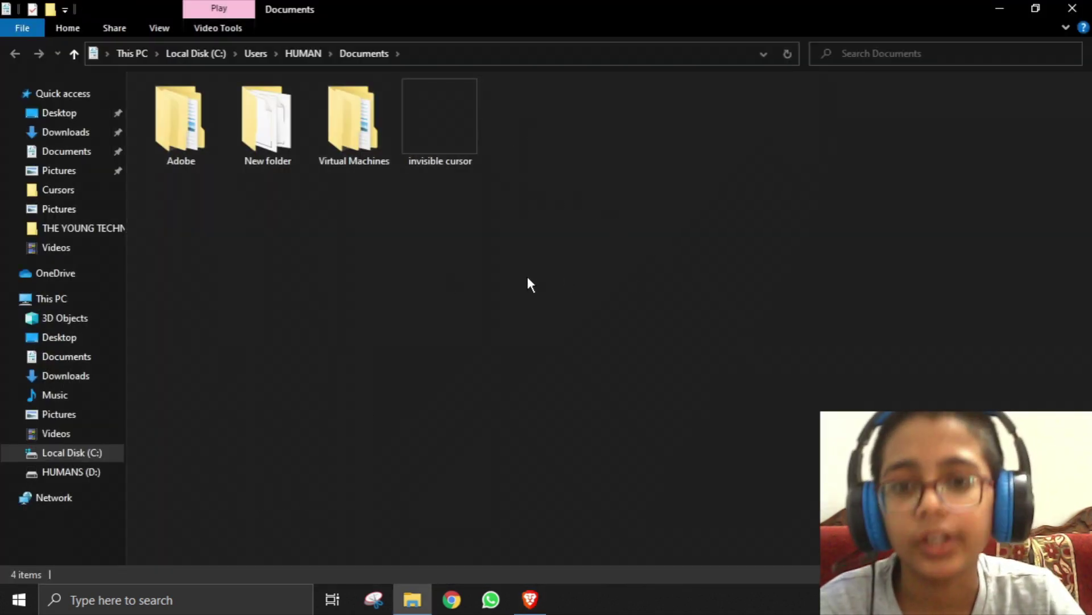
{"action": "left_click_drag", "start_coordinate": [486, 184], "coordinate": [402, 75]}
{"action": "left_click", "coordinate": [675, 278]}
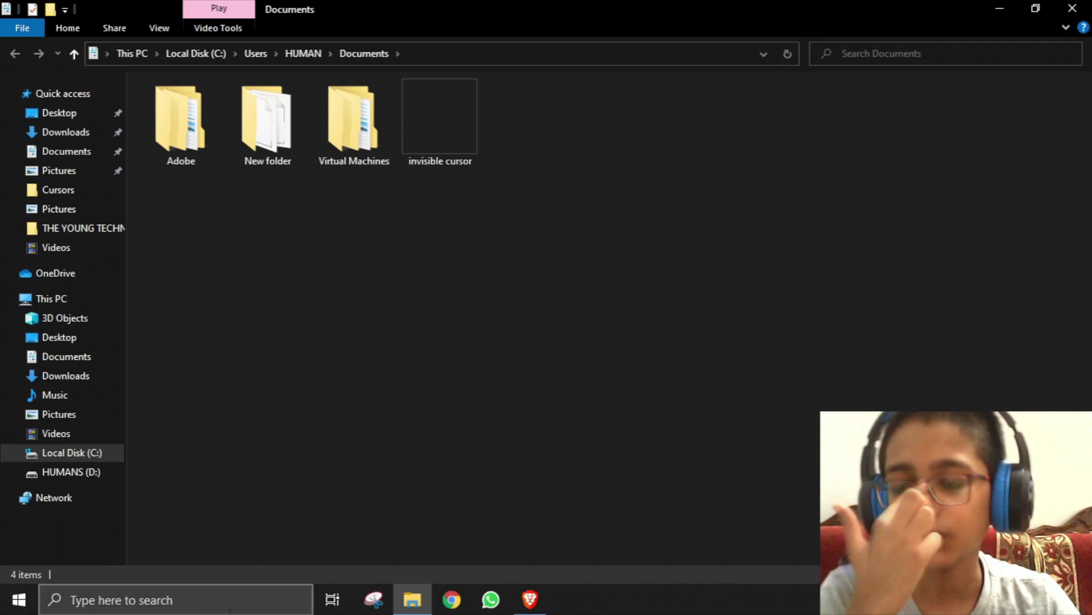
Step: Open the additional mouse options through the Windows mouse settings and close both windows again
{"action": "left_click", "coordinate": [170, 599]}
{"action": "type", "text": "mouse"}
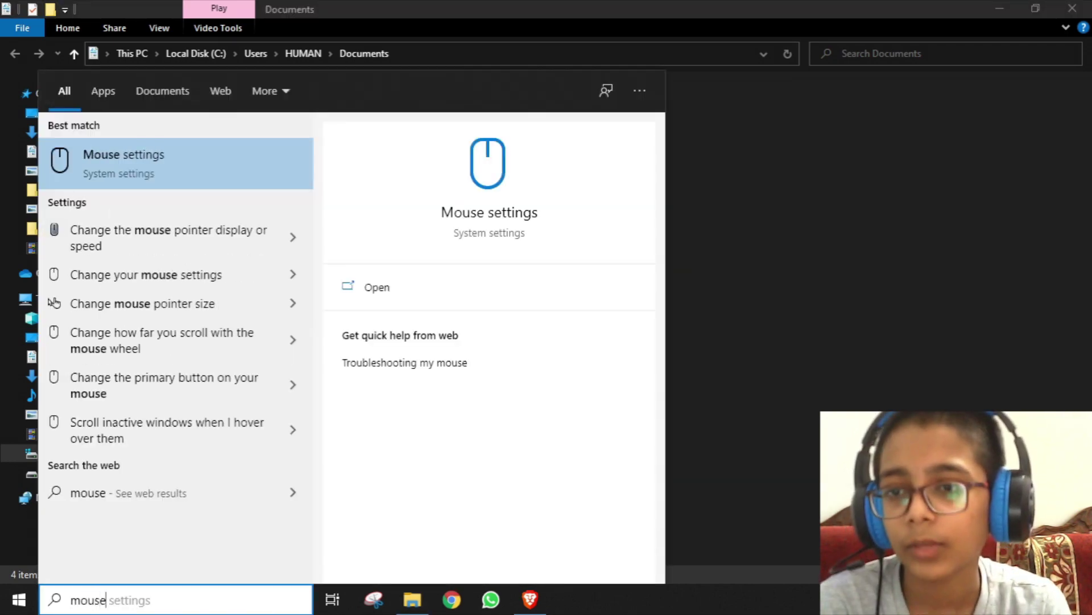
{"action": "key", "text": "Return"}
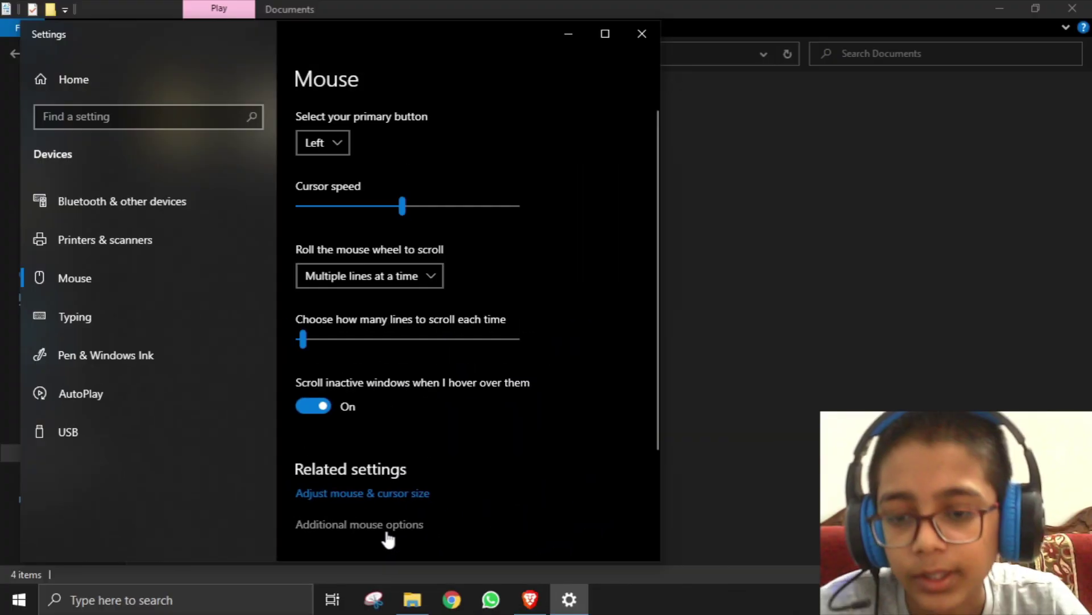
{"action": "left_click", "coordinate": [384, 527]}
{"action": "left_click_drag", "start_coordinate": [156, 106], "coordinate": [226, 120]}
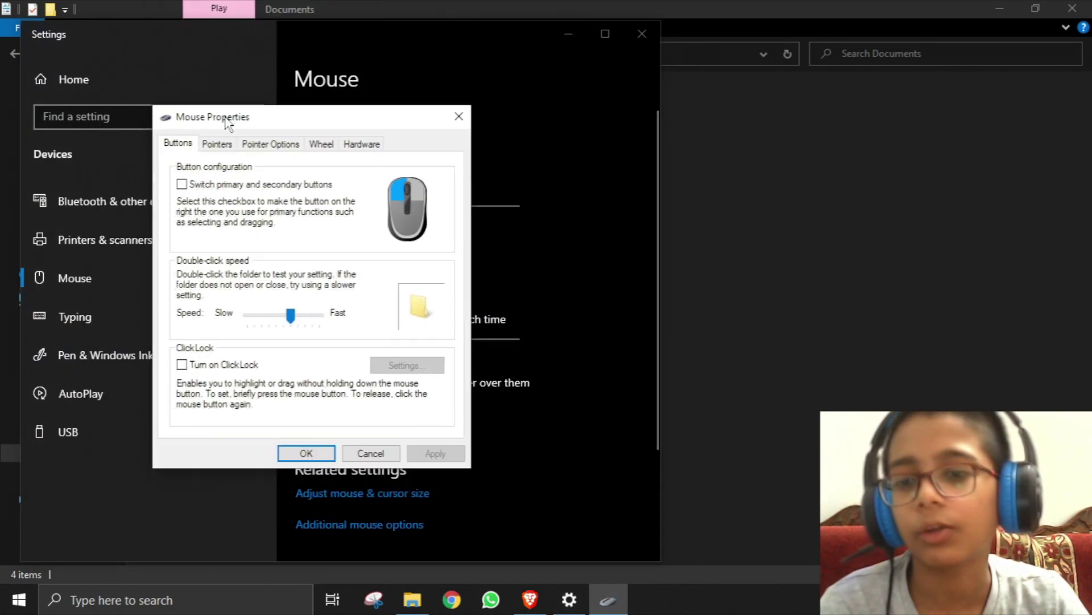
{"action": "left_click", "coordinate": [455, 125]}
{"action": "left_click", "coordinate": [639, 34]}
Step: Search Windows for Control Panel and open it
{"action": "key", "text": "super"}
{"action": "type", "text": "con"}
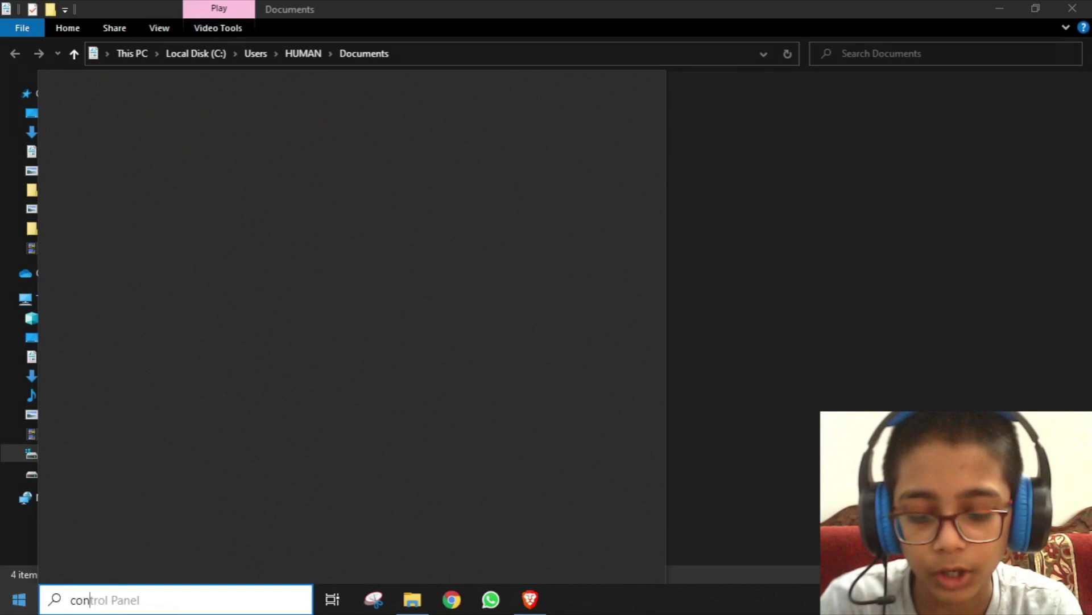
{"action": "type", "text": "t"}
{"action": "key", "text": "Return"}
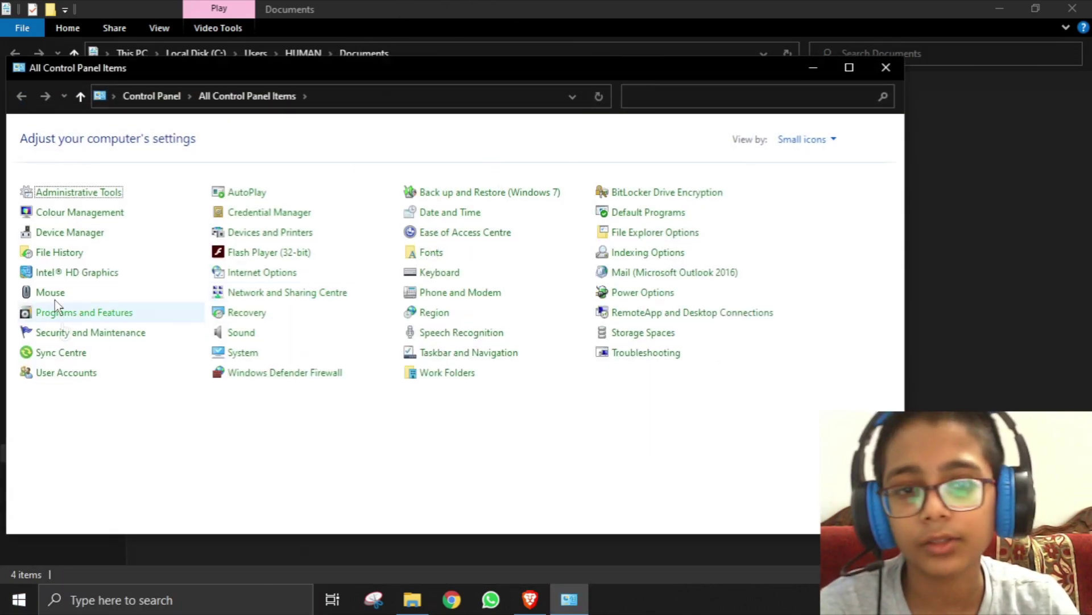
Step: Switch Control Panel to Category view and search it for "mouse", then clear the search
{"action": "left_click", "coordinate": [799, 142]}
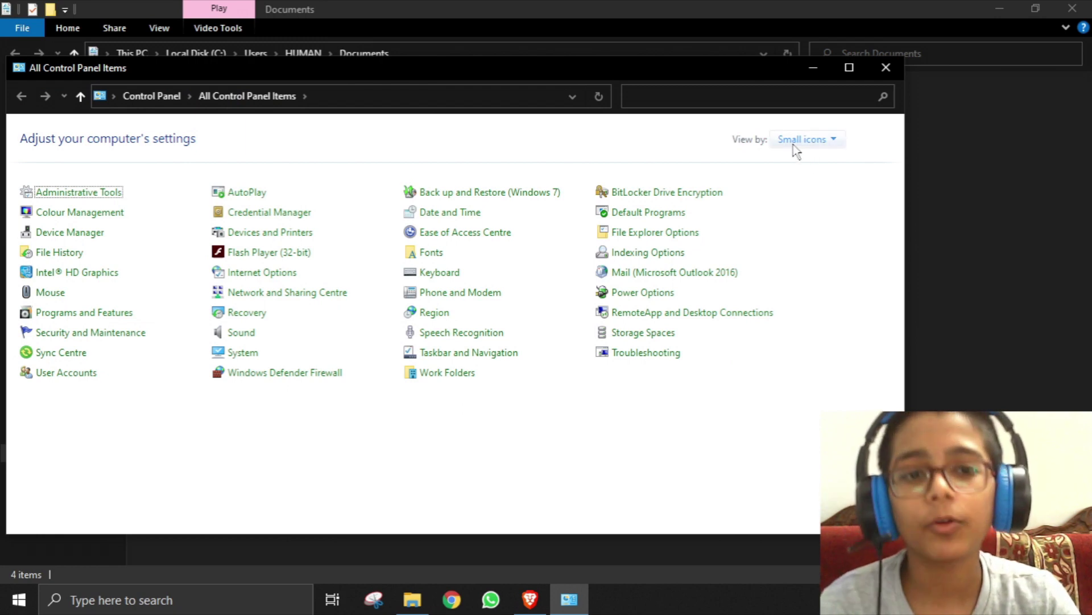
{"action": "left_click", "coordinate": [808, 165]}
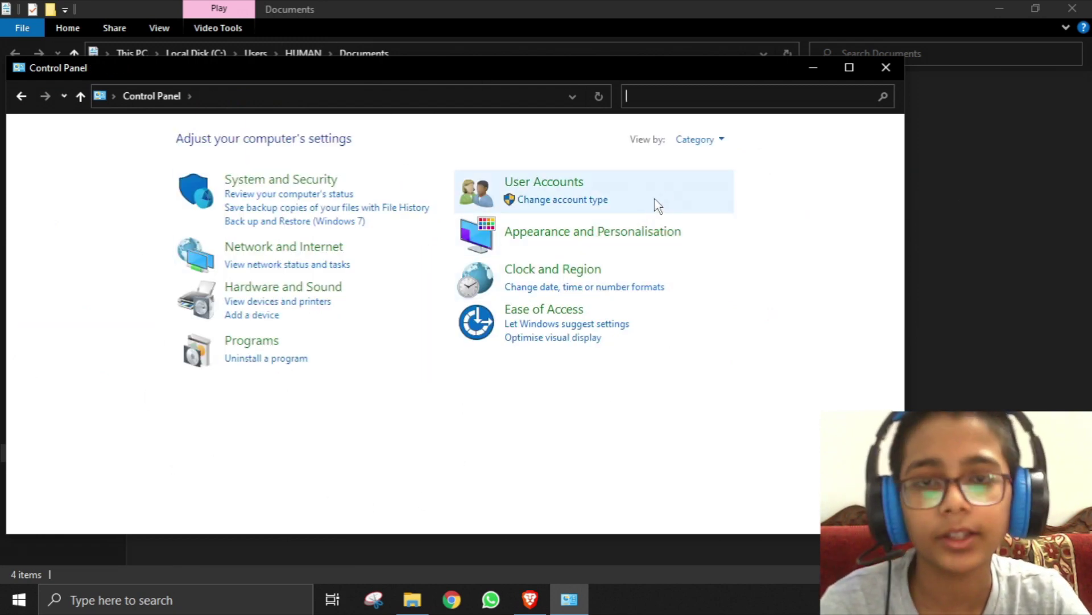
{"action": "type", "text": "mp"}
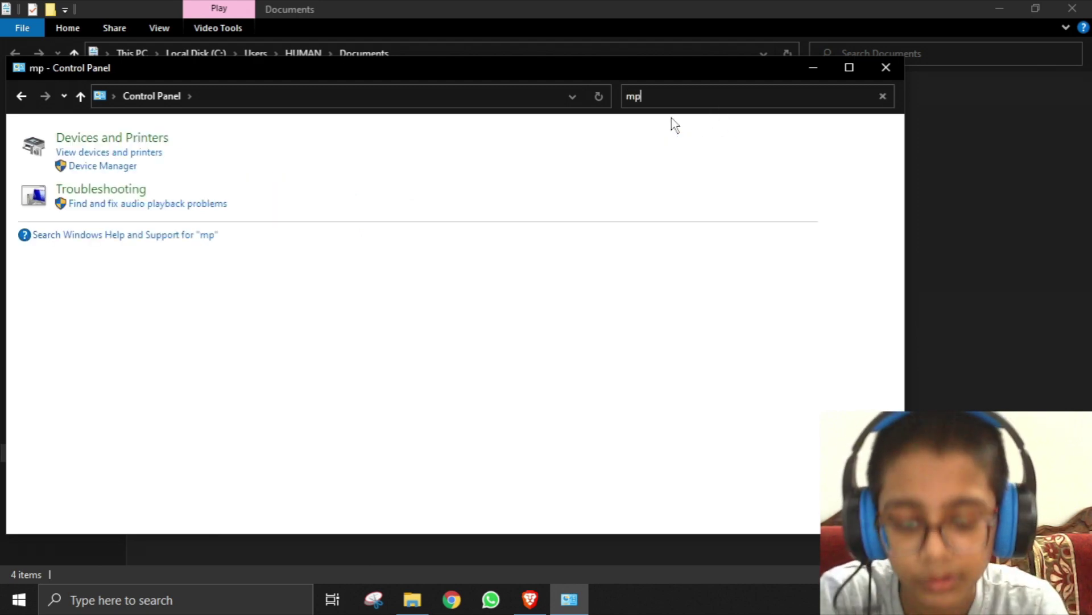
{"action": "key", "text": "BackSpace"}
{"action": "type", "text": "ouse"}
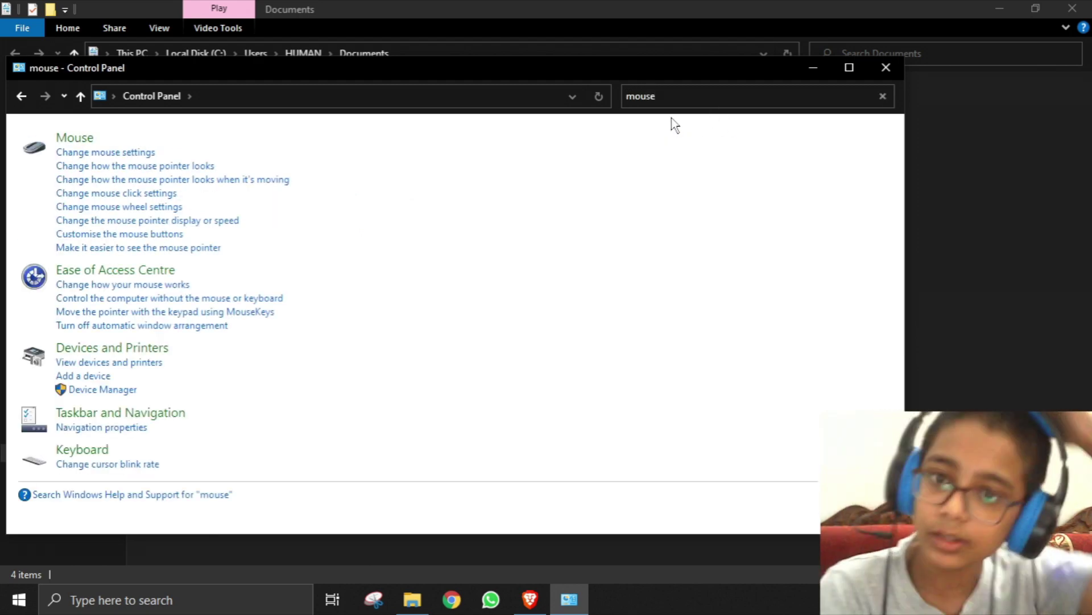
{"action": "left_click", "coordinate": [74, 140]}
{"action": "left_click", "coordinate": [416, 116]}
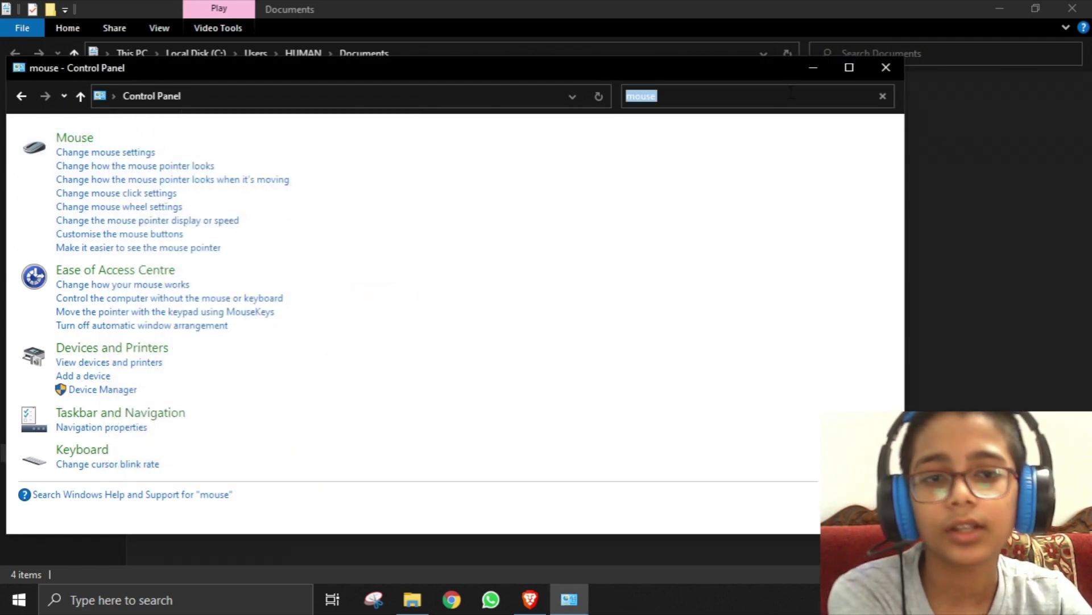
{"action": "key", "text": "BackSpace"}
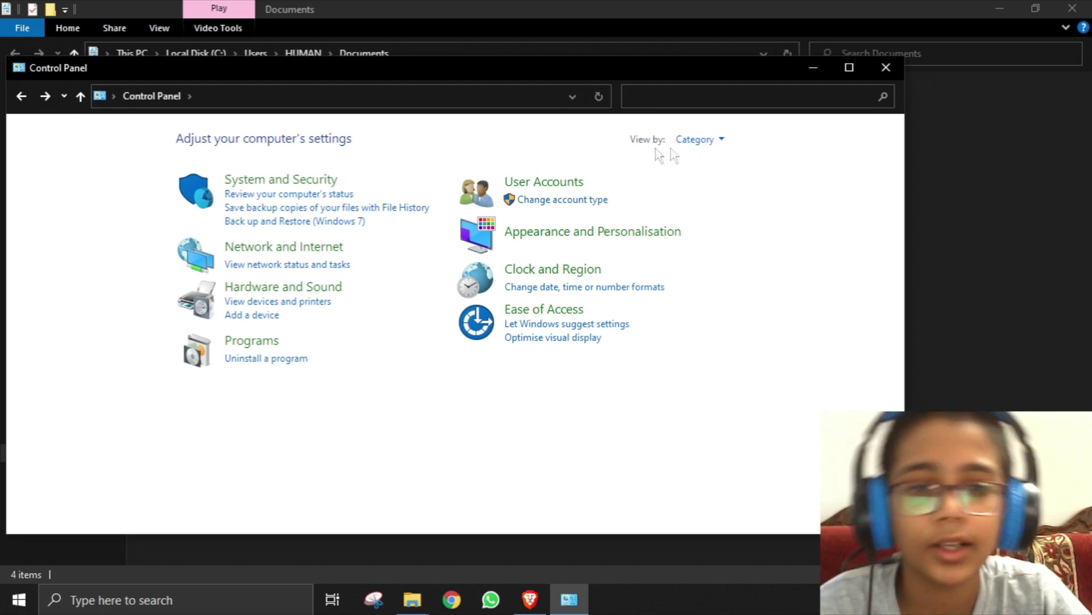
Step: Show the Control Panel items as small icons and open the Mouse properties beside the Documents folder's files
{"action": "left_click", "coordinate": [708, 141]}
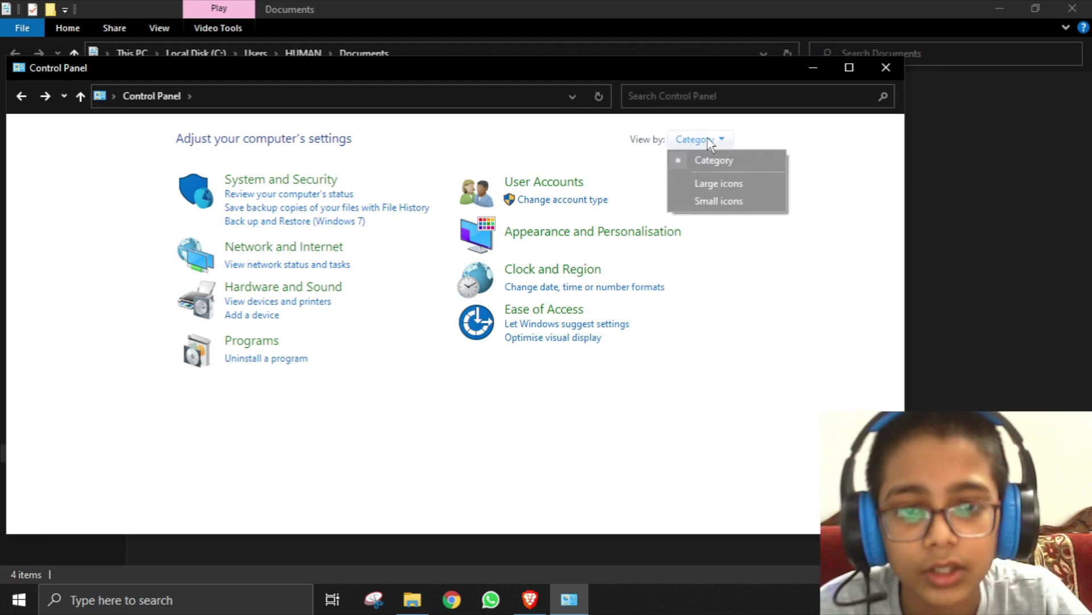
{"action": "left_click", "coordinate": [716, 200]}
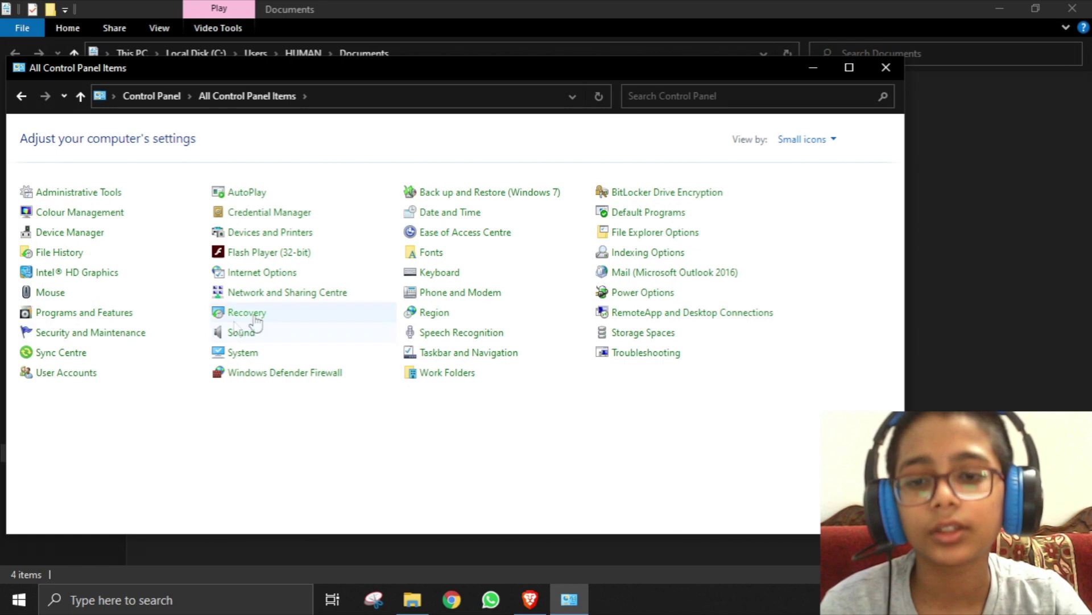
{"action": "left_click", "coordinate": [43, 295]}
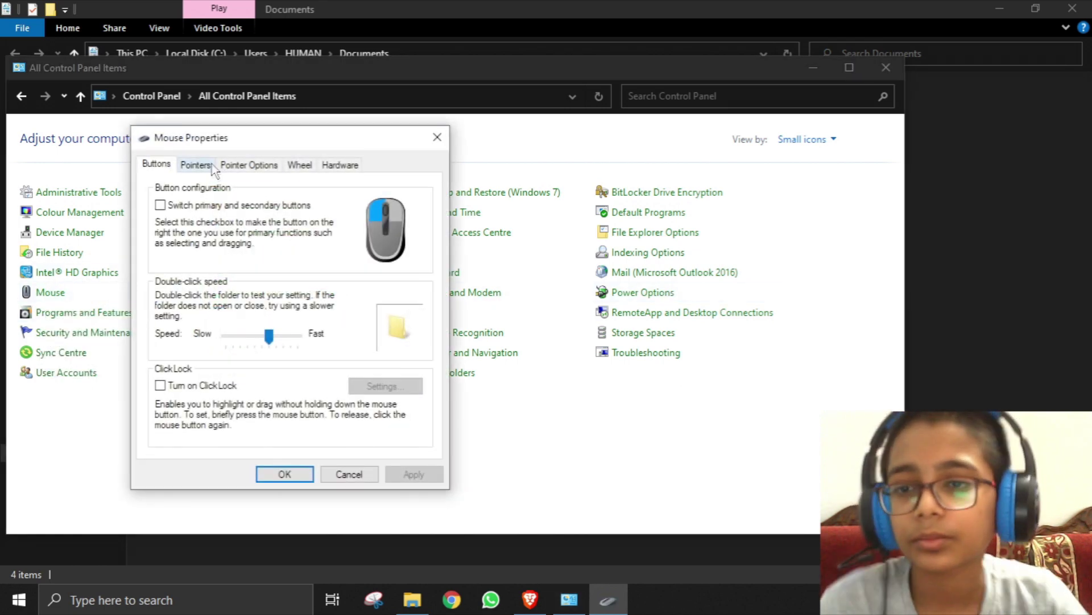
{"action": "left_click_drag", "start_coordinate": [216, 151], "coordinate": [645, 77]}
{"action": "left_click", "coordinate": [814, 69]}
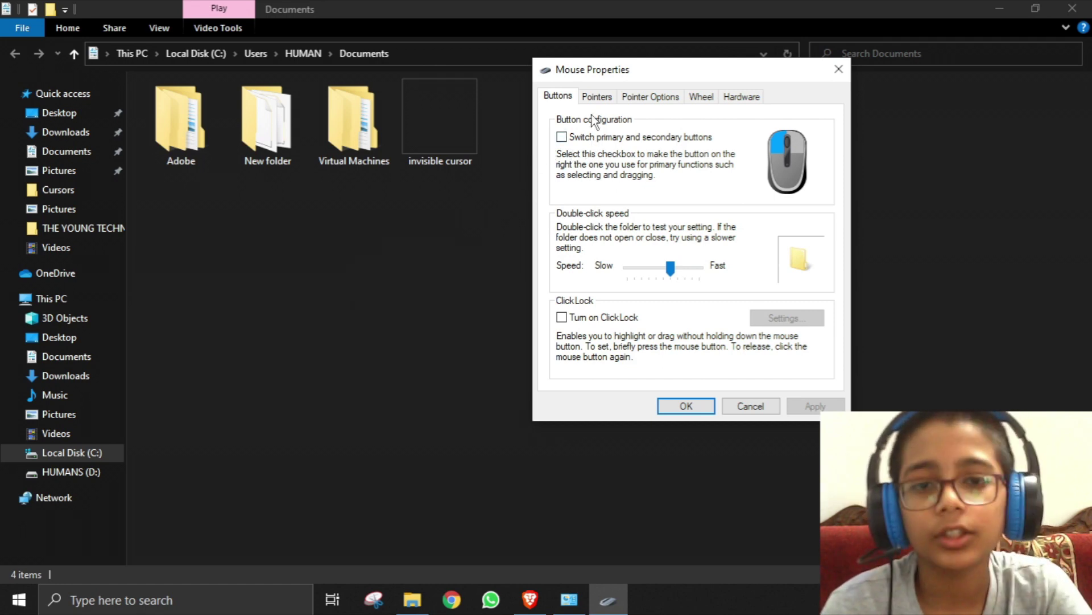
Step: Assign the "invisible cursor" file from the Documents folder to the Normal Select pointer in Mouse Properties
{"action": "left_click", "coordinate": [595, 98]}
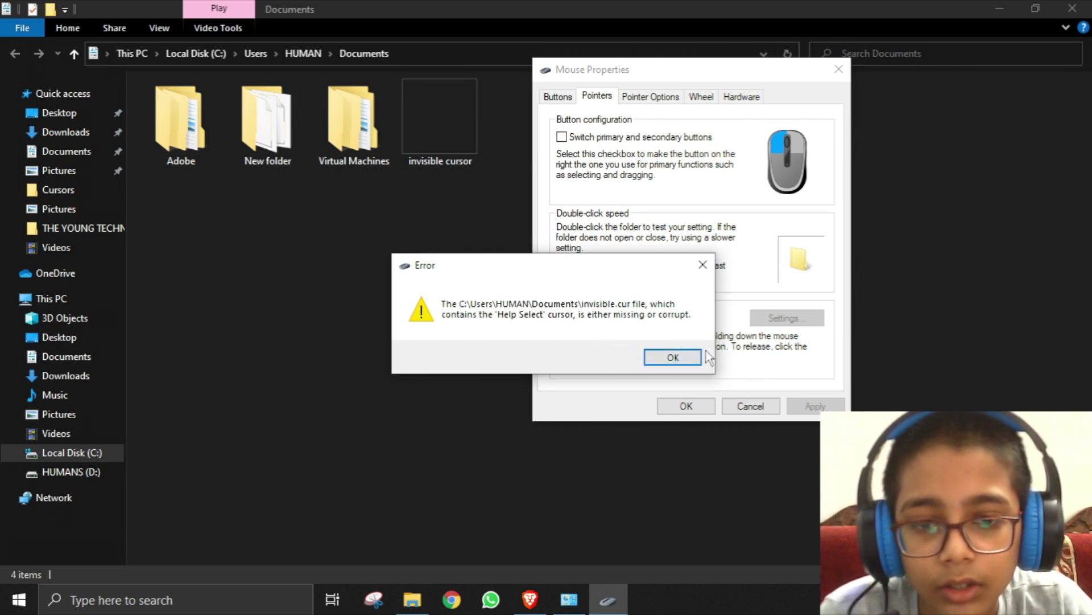
{"action": "left_click", "coordinate": [683, 357]}
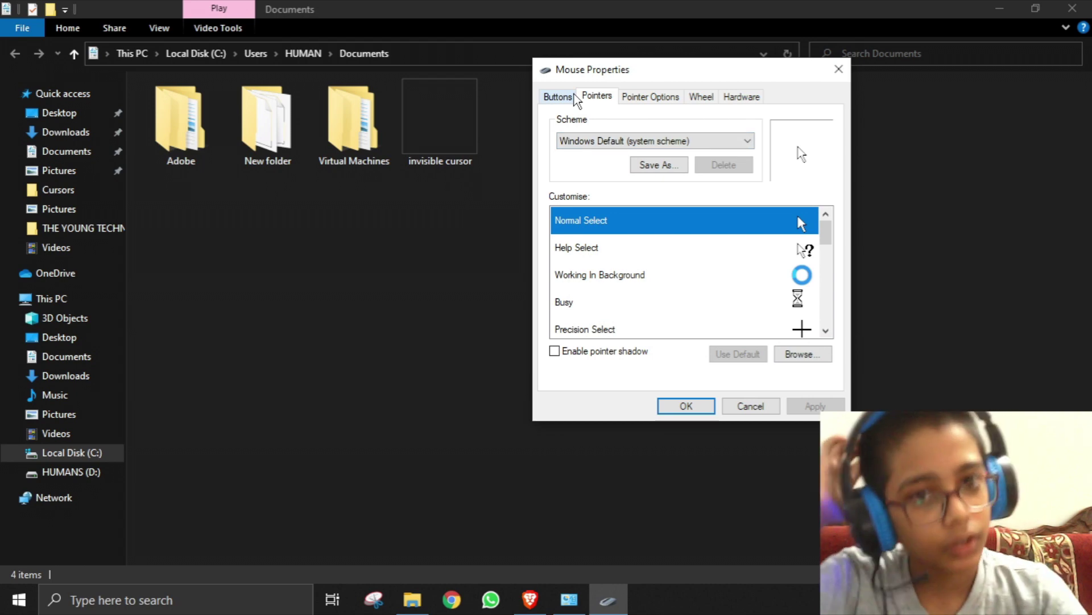
{"action": "left_click", "coordinate": [805, 357]}
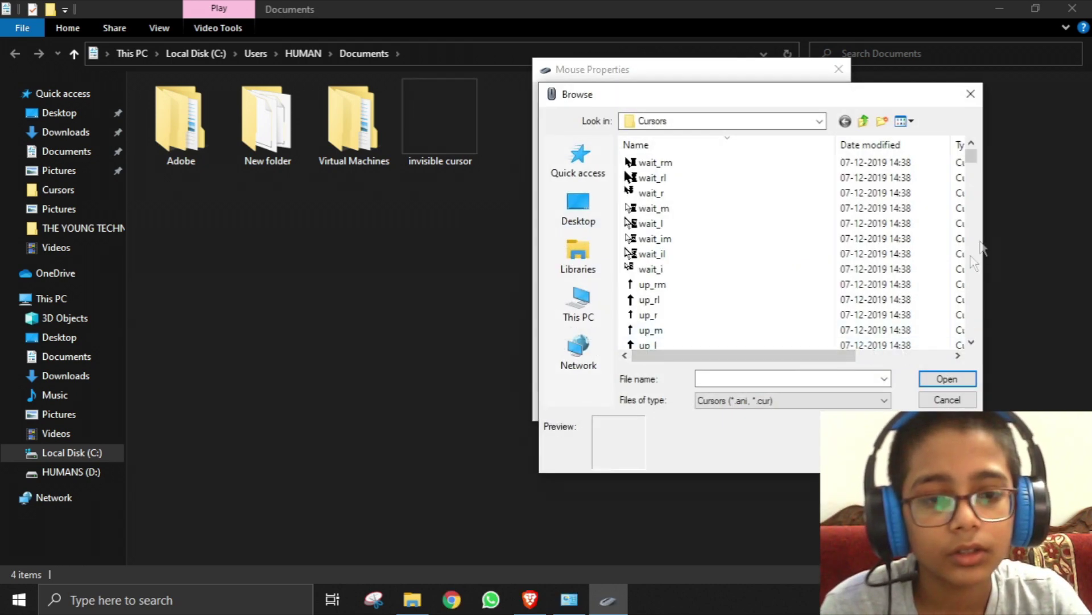
{"action": "left_click", "coordinate": [578, 305]}
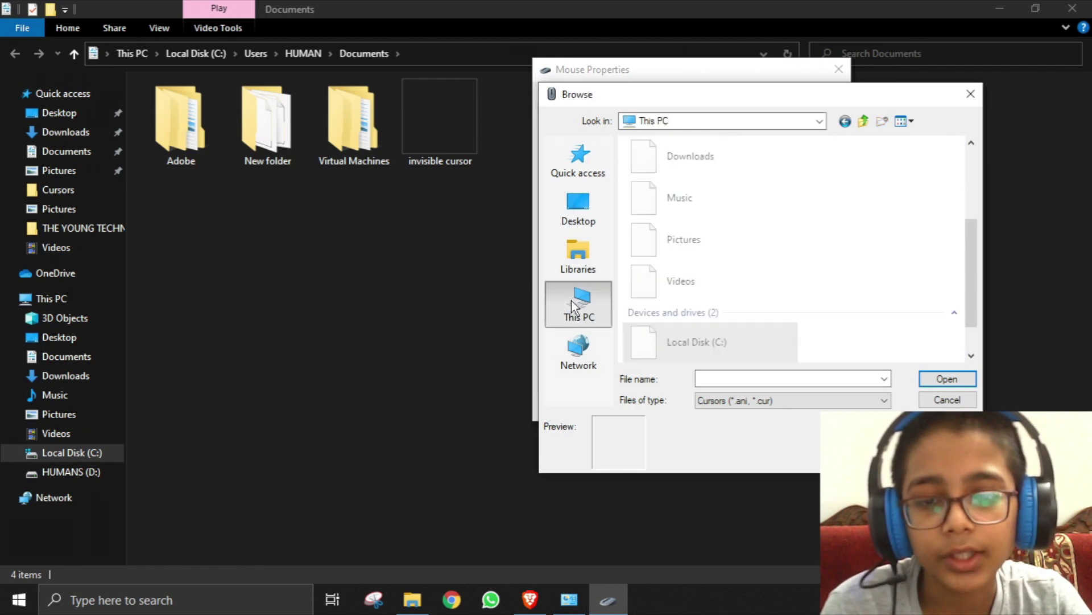
{"action": "scroll", "coordinate": [699, 206], "scroll_direction": "up", "scroll_amount": 3}
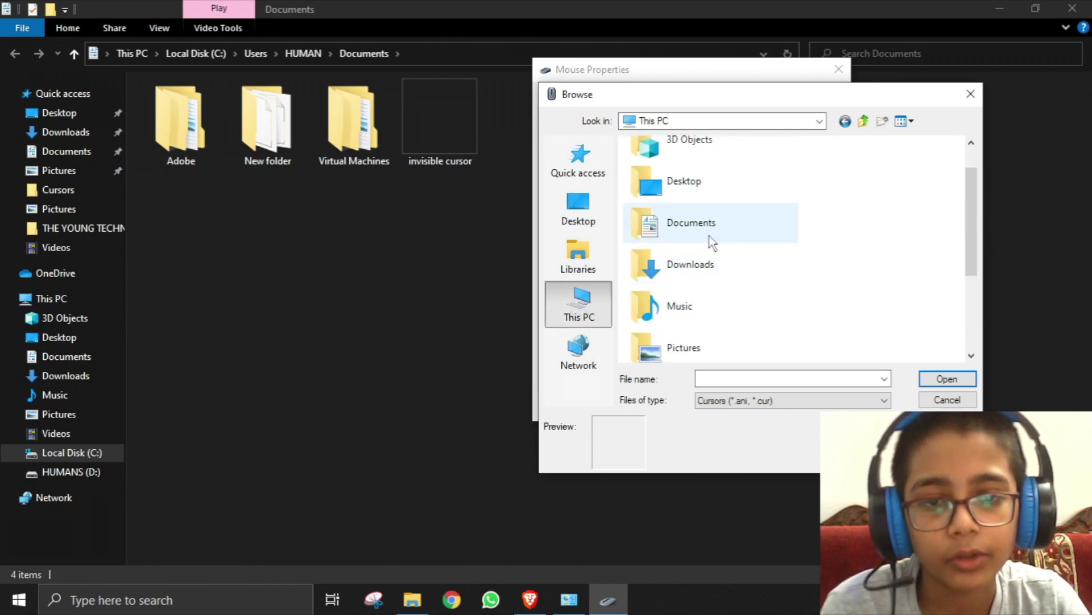
{"action": "double_click", "coordinate": [709, 231]}
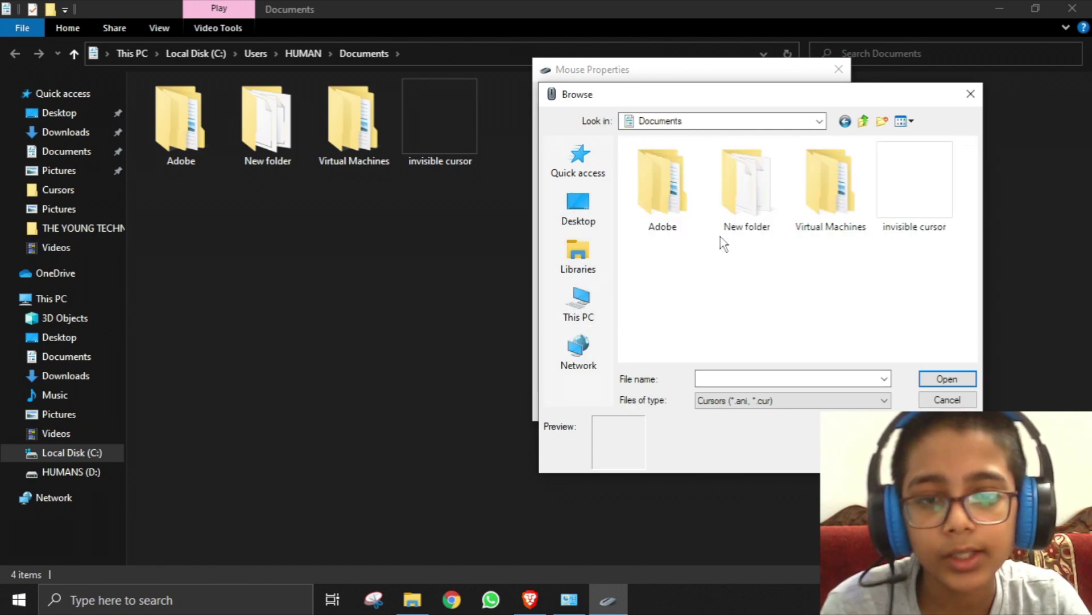
{"action": "left_click", "coordinate": [917, 230]}
{"action": "left_click", "coordinate": [947, 379]}
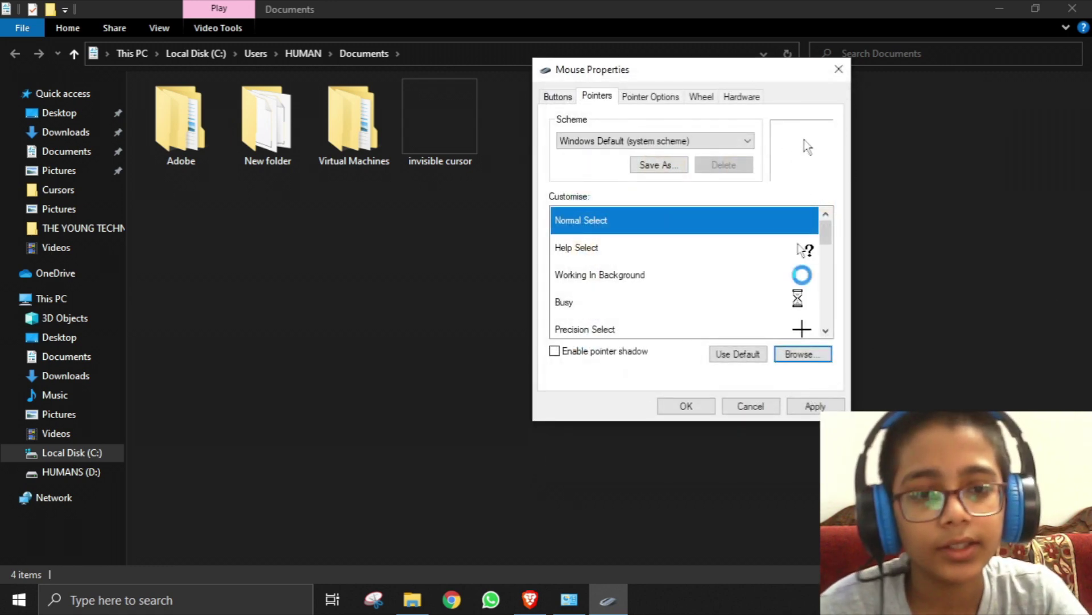
Step: Move the Mouse Properties window aside, apply the invisible pointer and close the dialog
{"action": "left_click_drag", "start_coordinate": [660, 57], "coordinate": [205, 56]}
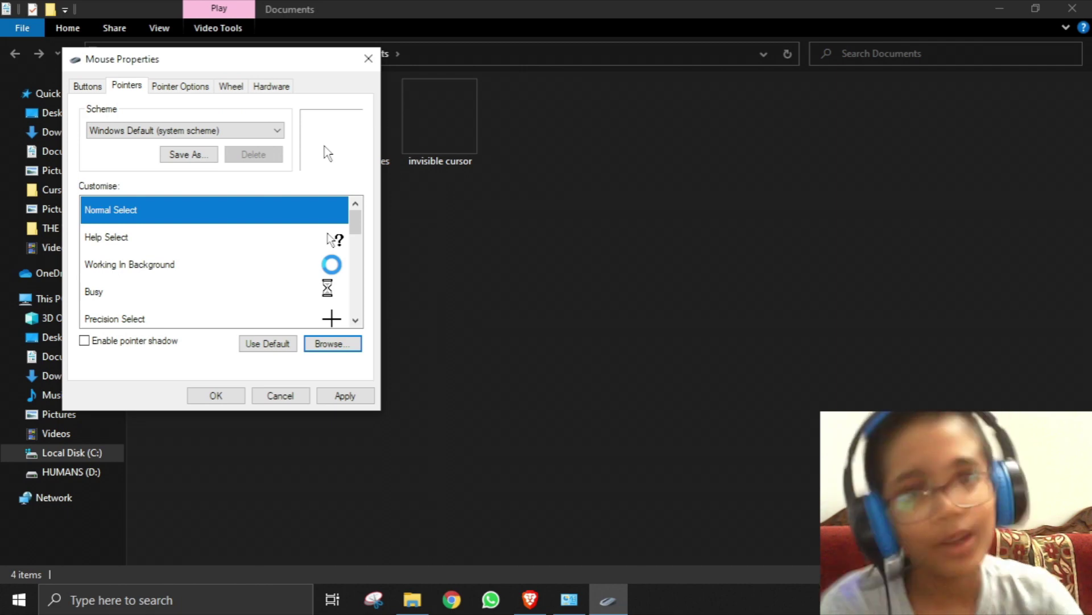
{"action": "left_click", "coordinate": [343, 396]}
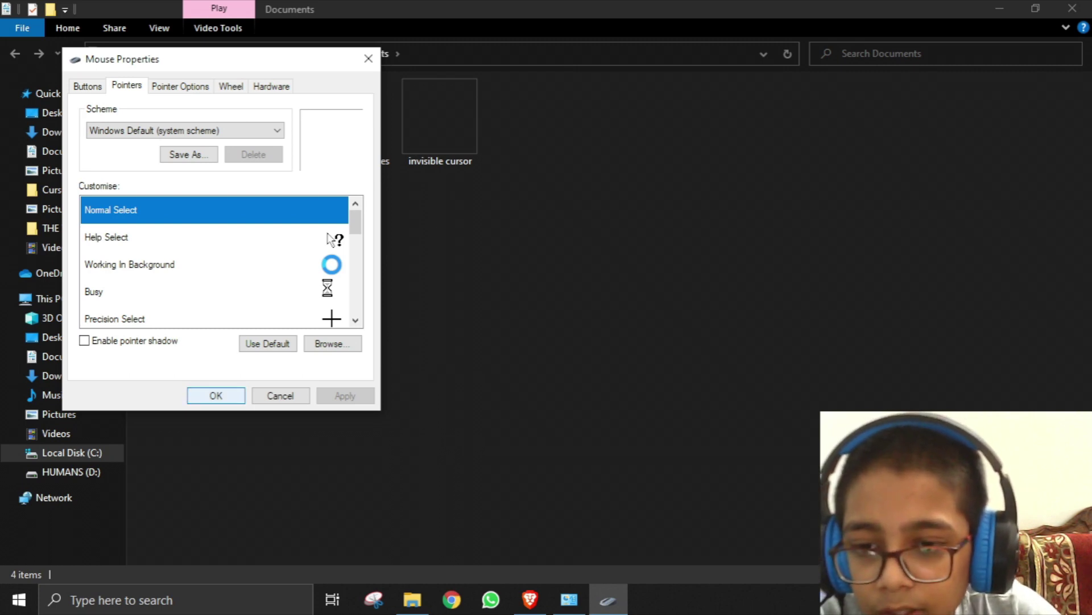
{"action": "left_click", "coordinate": [199, 398]}
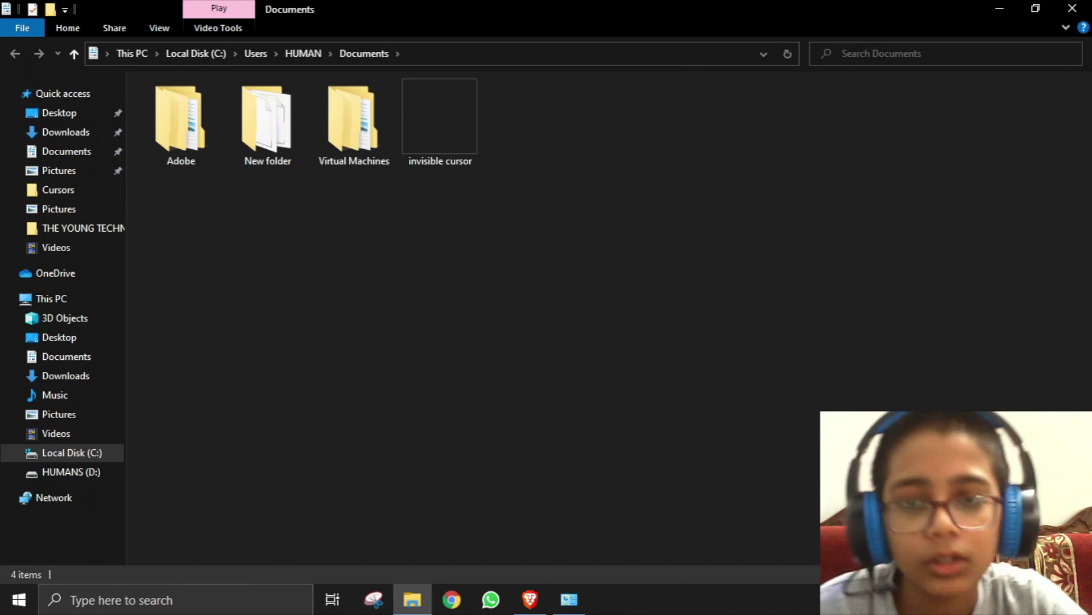
Step: Search Windows for Control Panel, open it and bring up the Mouse properties again
{"action": "key", "text": "super"}
{"action": "type", "text": "contr"}
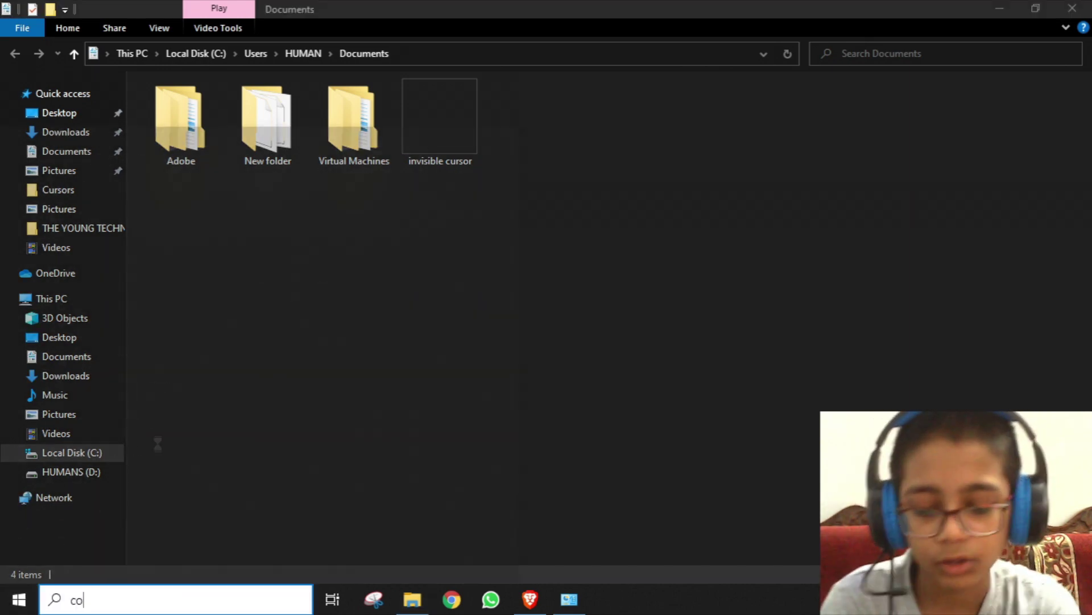
{"action": "key", "text": "Return"}
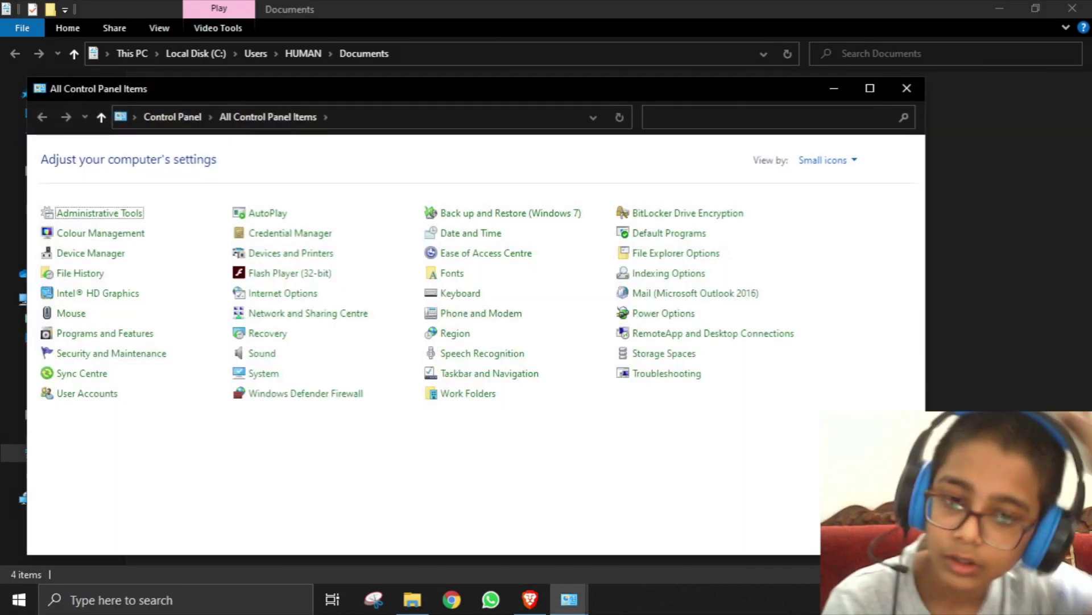
{"action": "left_click", "coordinate": [54, 312]}
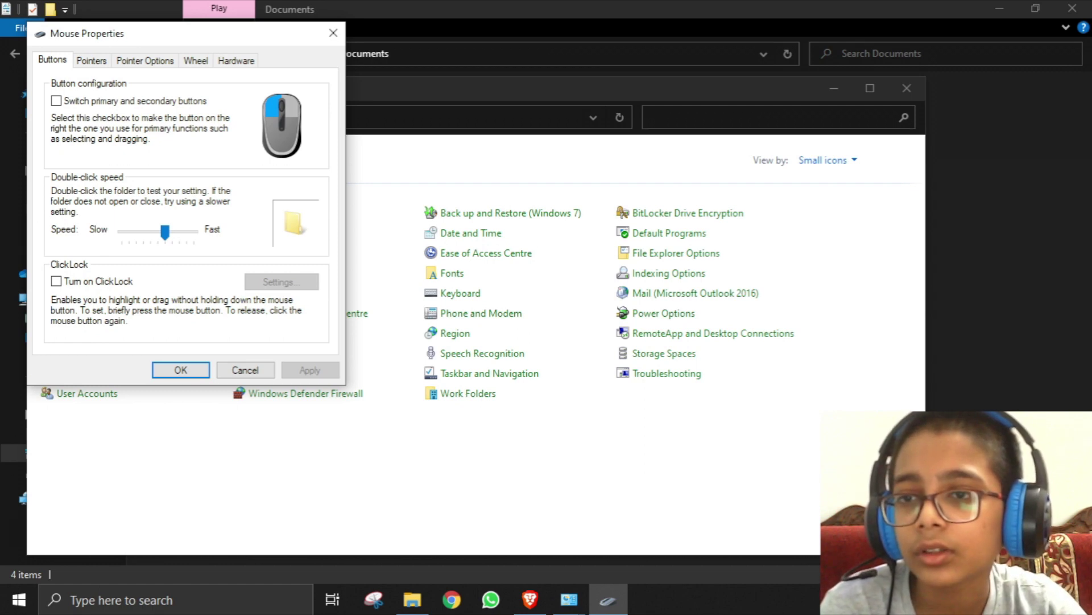
Step: Restore the Normal Select pointer to its default, apply it, and close Mouse Properties and Control Panel
{"action": "left_click", "coordinate": [92, 61]}
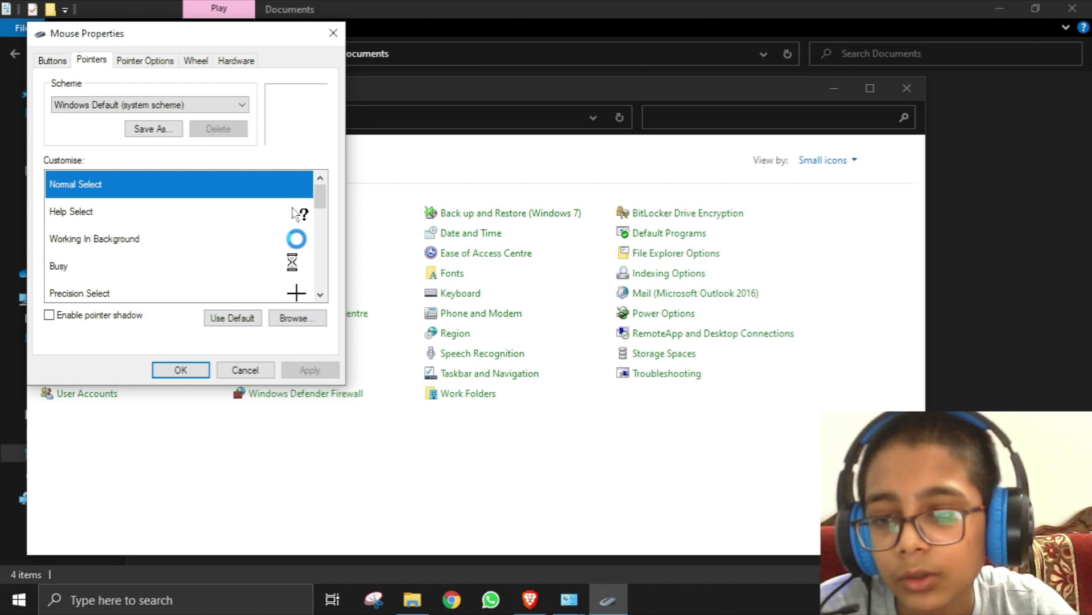
{"action": "left_click", "coordinate": [232, 317]}
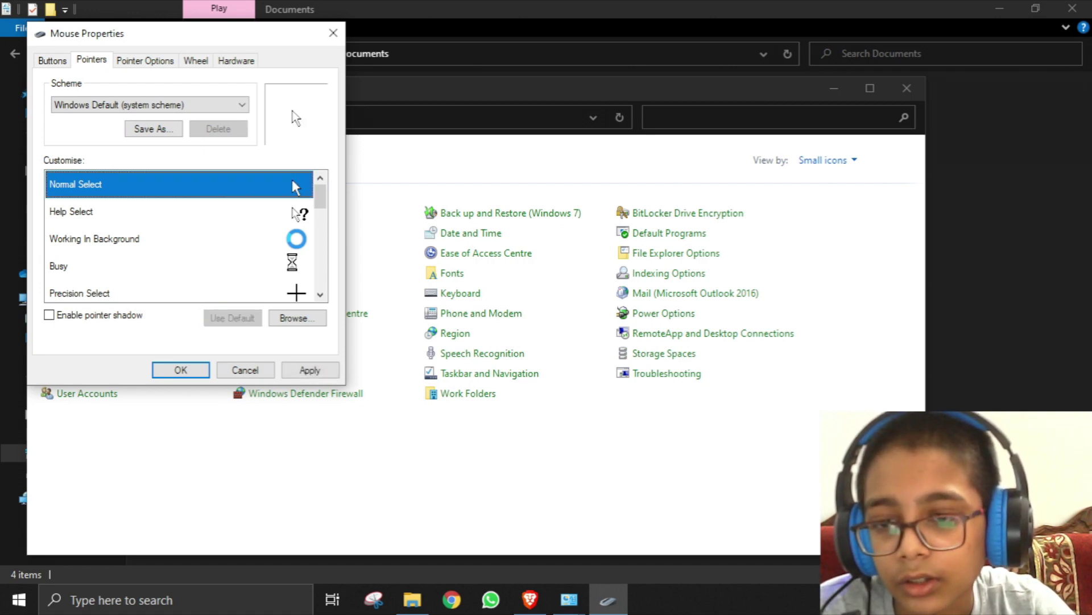
{"action": "left_click", "coordinate": [309, 370]}
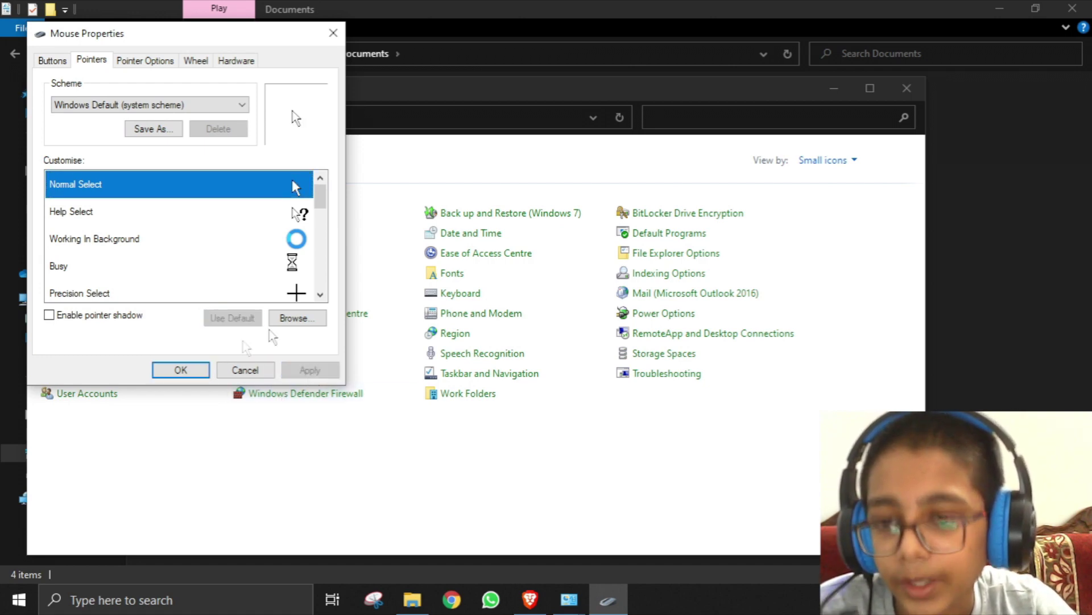
{"action": "left_click", "coordinate": [905, 89]}
{"action": "left_click", "coordinate": [249, 367]}
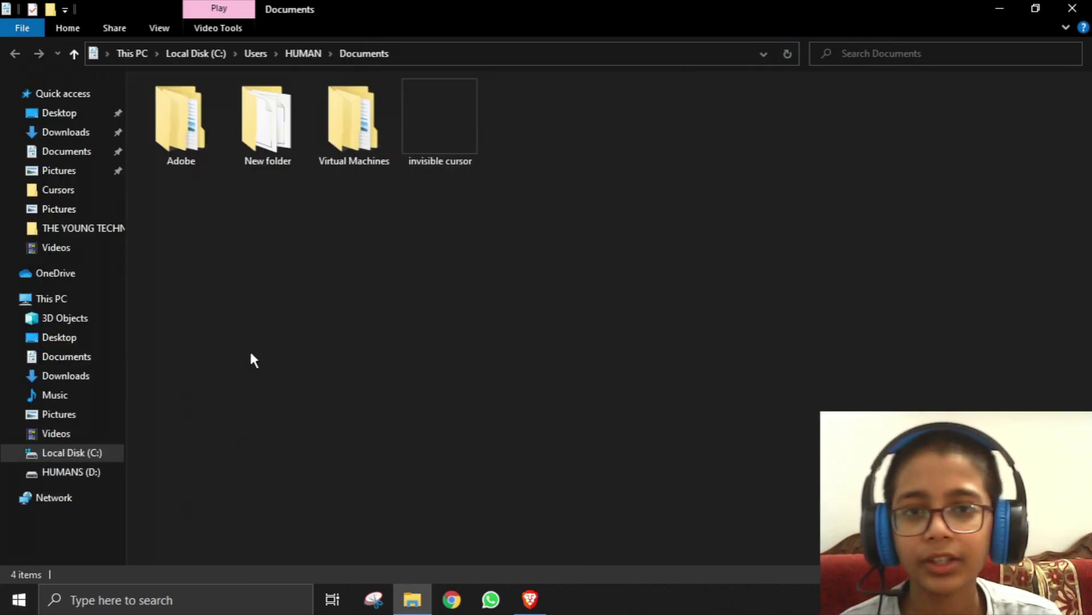
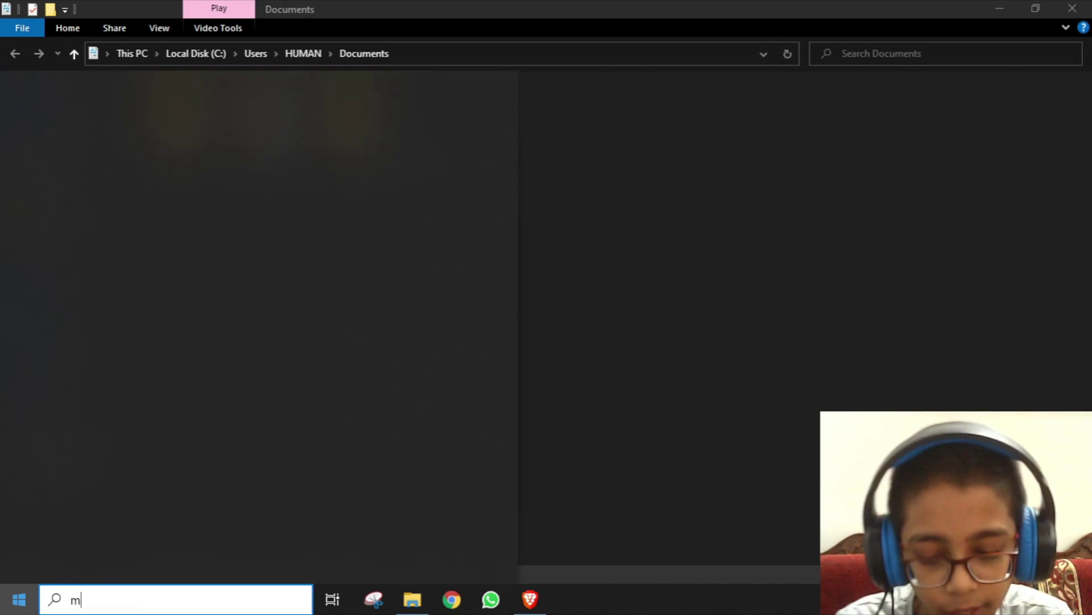
Step: Open Magnifier and enlarge the screen past 500% around the mouse pointer
{"action": "key", "text": "Escape"}
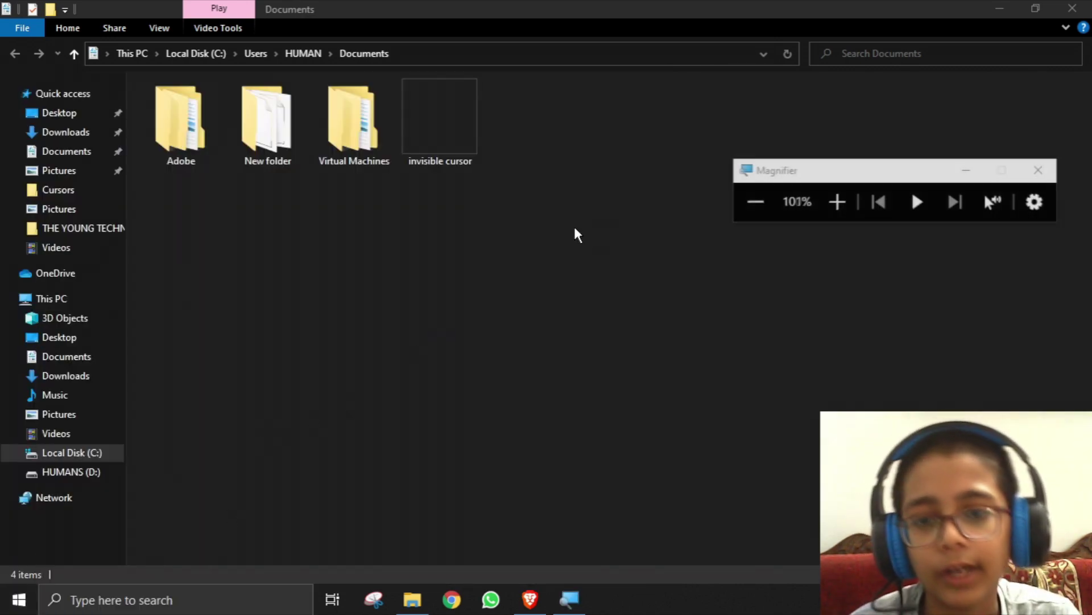
{"action": "double_click", "coordinate": [838, 202]}
{"action": "double_click", "coordinate": [833, 211]}
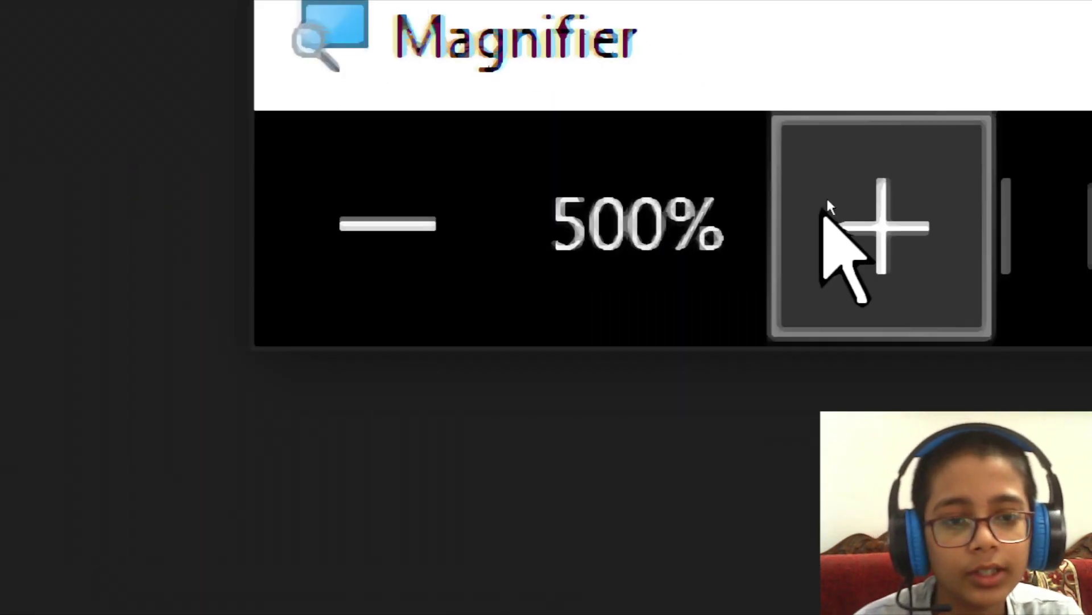
{"action": "double_click", "coordinate": [833, 212]}
{"action": "double_click", "coordinate": [834, 212]}
{"action": "double_click", "coordinate": [833, 212]}
{"action": "double_click", "coordinate": [833, 212]}
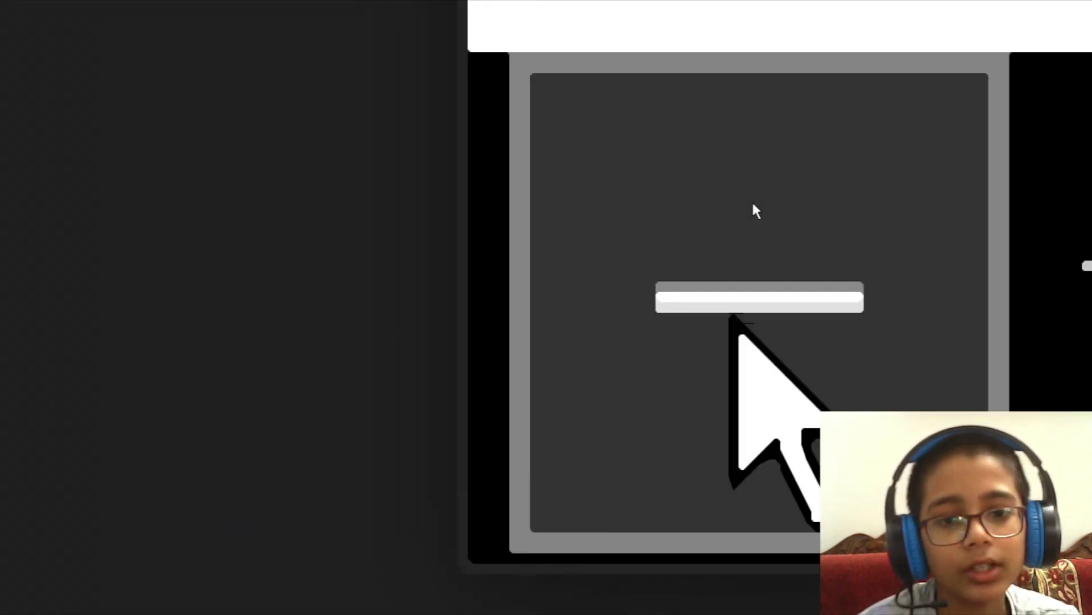
Step: Reduce the Magnifier zoom to normal size and minimize its window
{"action": "left_click", "coordinate": [752, 200]}
{"action": "left_click", "coordinate": [753, 200]}
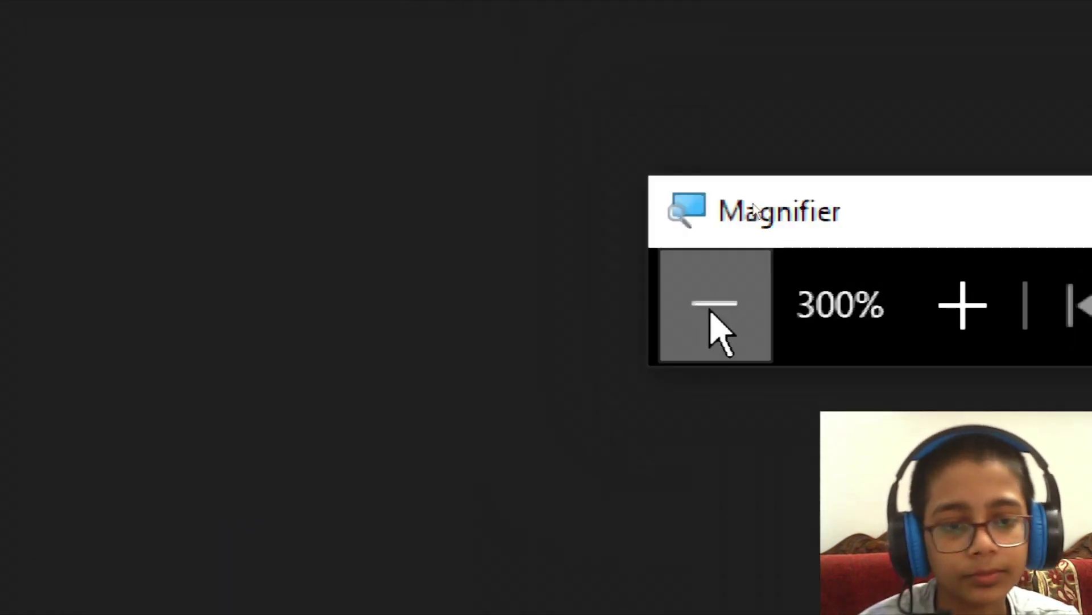
{"action": "left_click", "coordinate": [752, 199]}
{"action": "left_click", "coordinate": [753, 200]}
{"action": "left_click", "coordinate": [966, 170]}
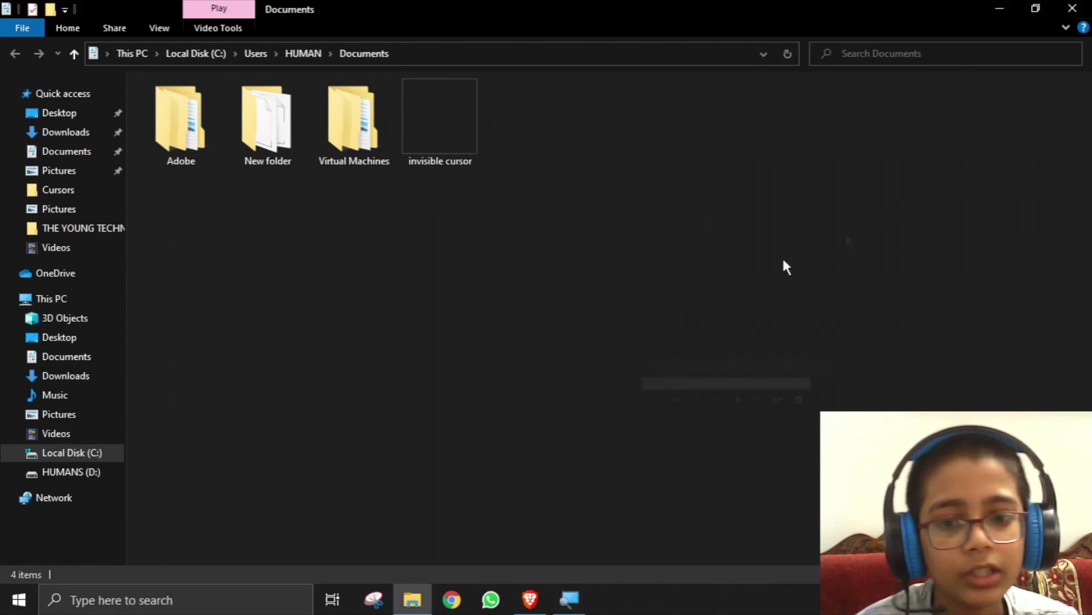
Step: Switch to the online cursor editor in Brave and load the white arrow template next to the blank one
{"action": "left_click", "coordinate": [530, 599]}
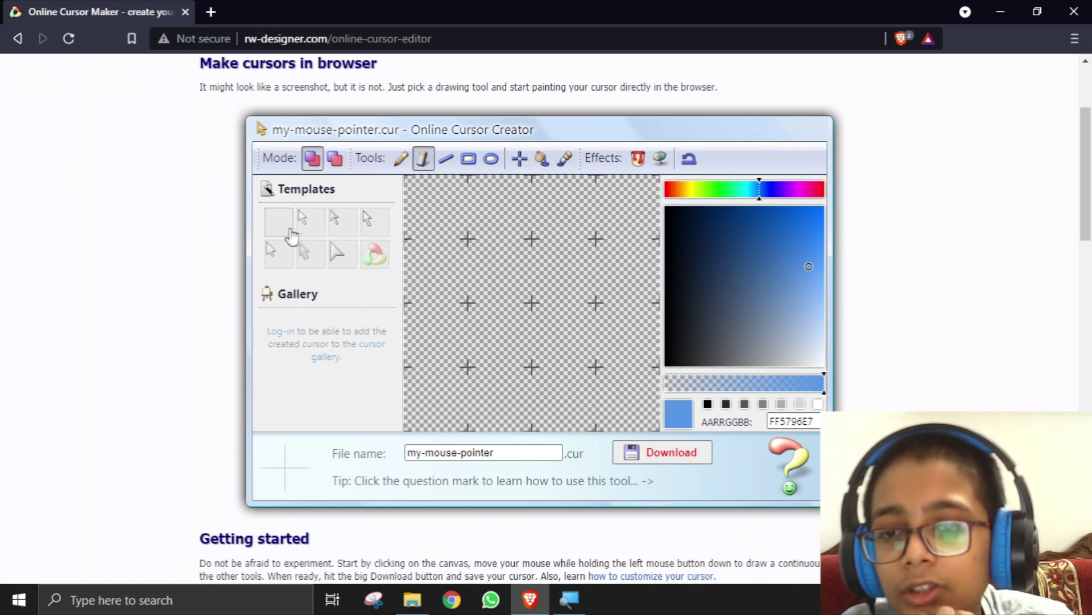
{"action": "left_click", "coordinate": [300, 229]}
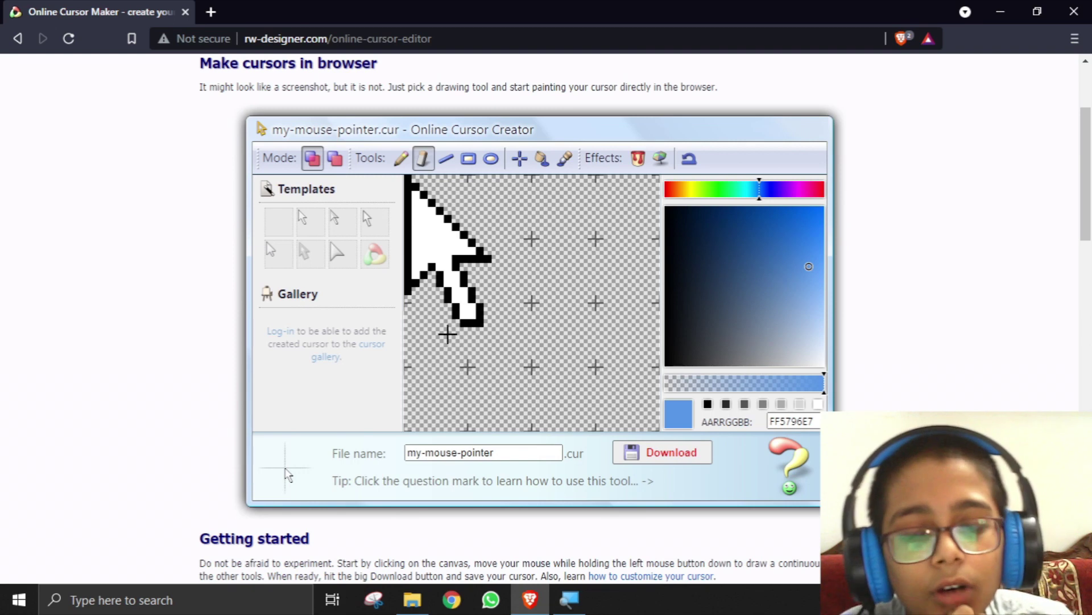
{"action": "scroll", "coordinate": [448, 334], "scroll_direction": "up", "scroll_amount": 1}
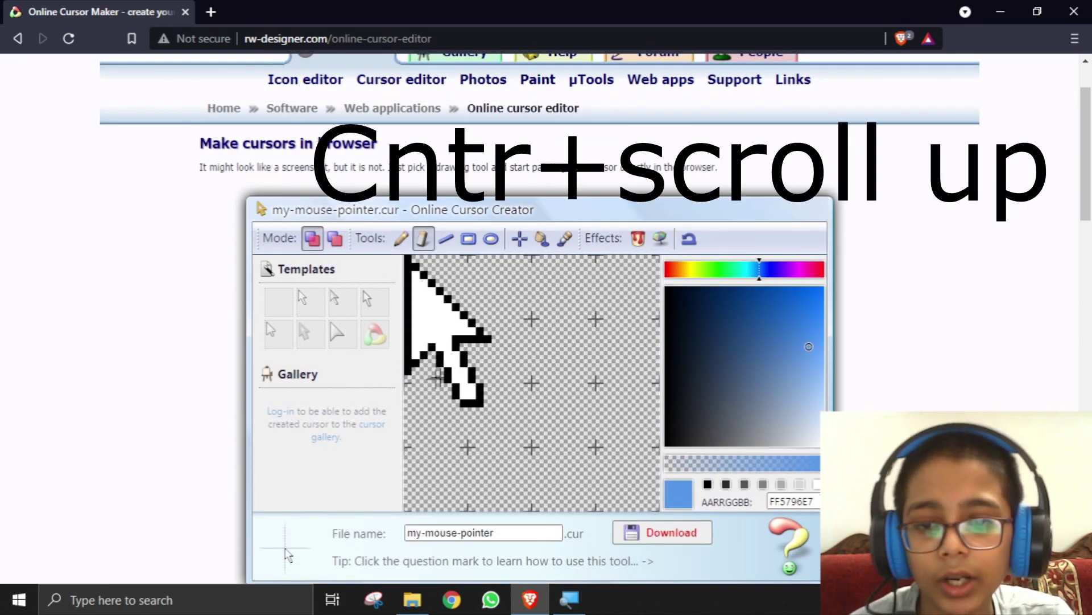
{"action": "scroll", "coordinate": [433, 380], "scroll_direction": "up", "scroll_amount": 3, "text": "ctrl"}
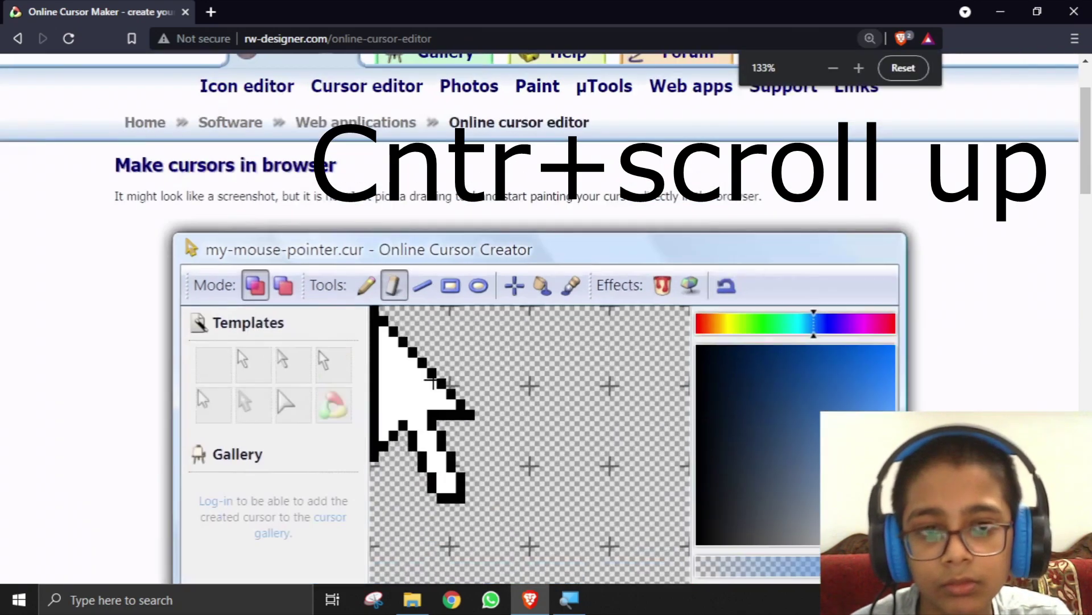
{"action": "scroll", "coordinate": [462, 365], "scroll_direction": "up", "scroll_amount": 2, "text": "ctrl"}
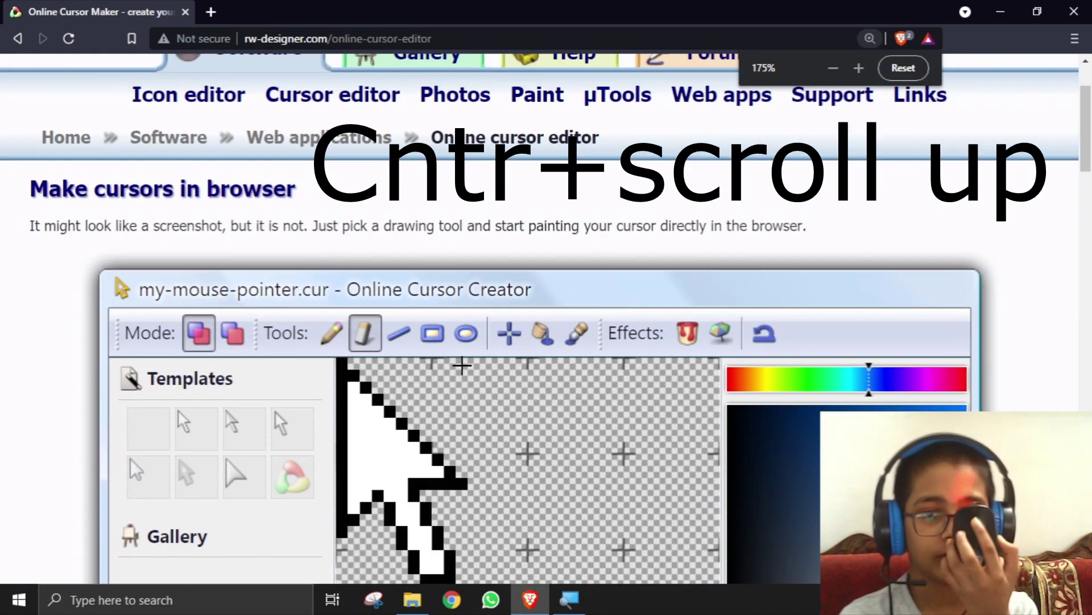
{"action": "scroll", "coordinate": [466, 375], "scroll_direction": "down", "scroll_amount": 4}
{"action": "scroll", "coordinate": [410, 359], "scroll_direction": "up", "scroll_amount": 1, "text": "ctrl"}
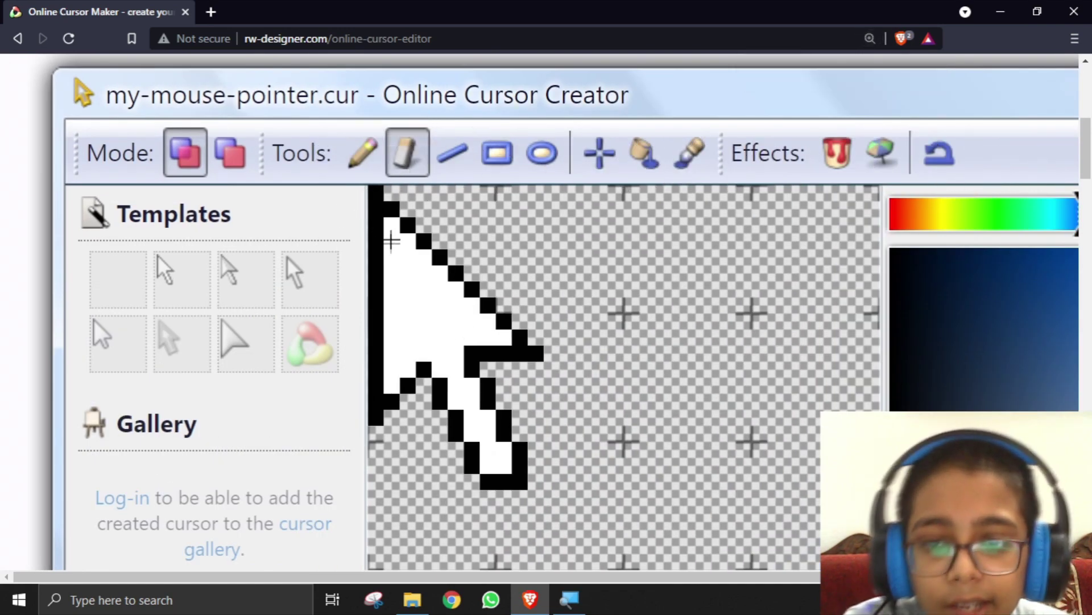
{"action": "scroll", "coordinate": [413, 290], "scroll_direction": "up", "scroll_amount": 1, "text": "ctrl"}
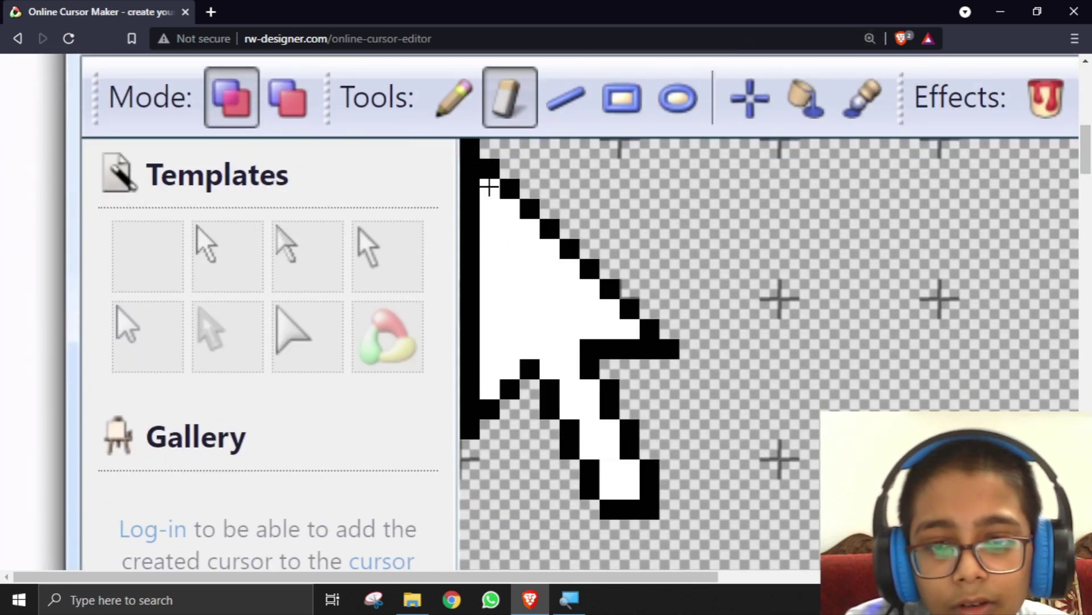
Step: Try erasing parts of the arrow's white fill and a pixel of its black outline
{"action": "left_click_drag", "start_coordinate": [652, 576], "coordinate": [712, 577]}
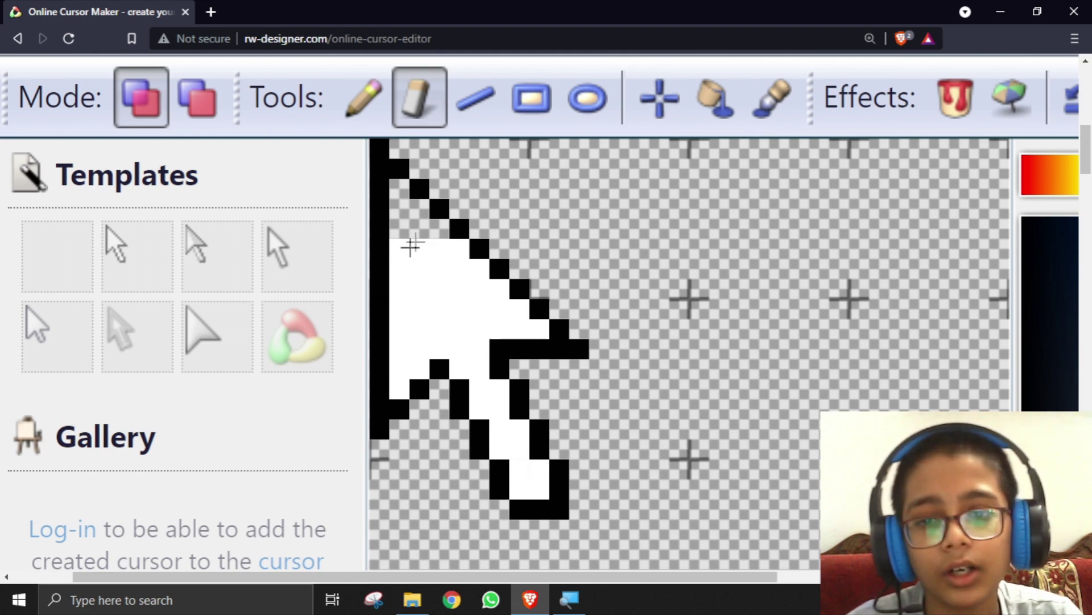
{"action": "left_click", "coordinate": [439, 268]}
{"action": "left_click", "coordinate": [459, 229]}
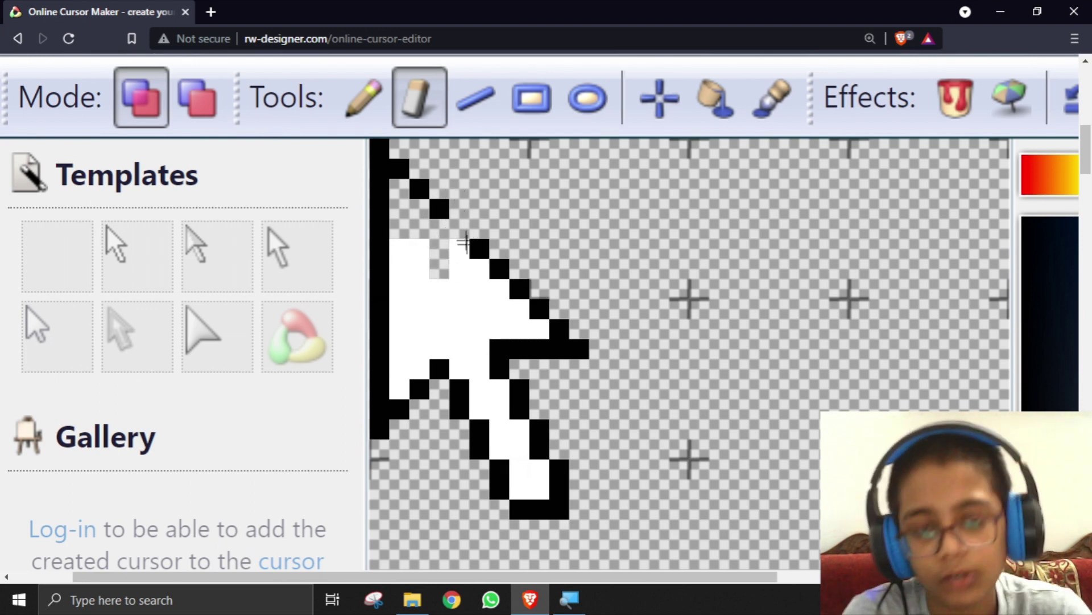
Step: Reload the white arrow template and erase its entire white fill, leaving only the black outline
{"action": "left_click", "coordinate": [110, 274]}
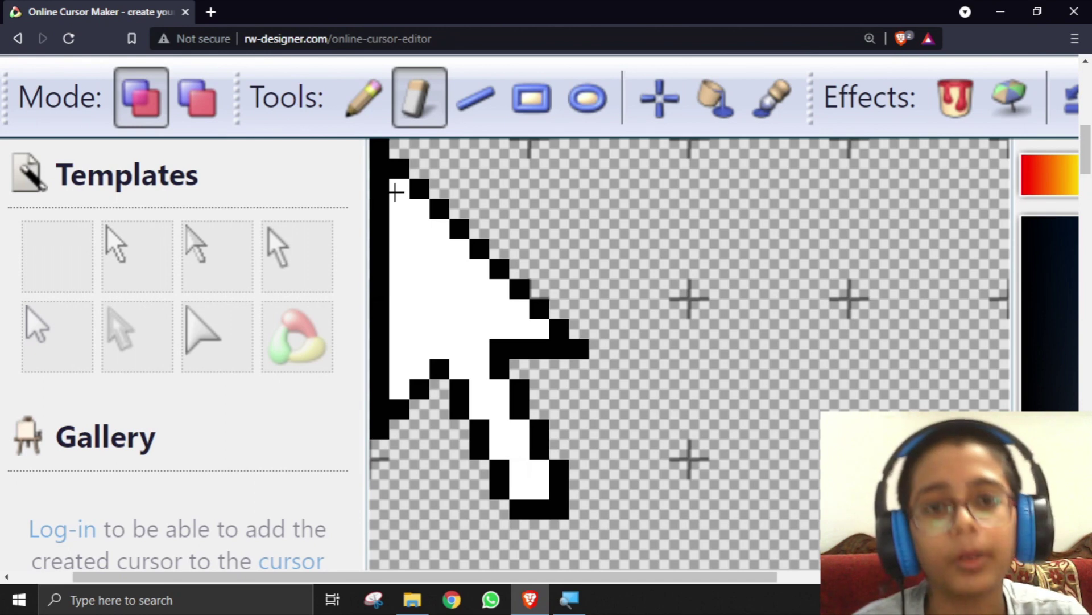
{"action": "mouse_move", "coordinate": [395, 192]}
{"action": "left_mouse_down"}
{"action": "mouse_move", "coordinate": [427, 233]}
{"action": "mouse_move", "coordinate": [404, 273]}
{"action": "mouse_move", "coordinate": [401, 392]}
{"action": "mouse_move", "coordinate": [438, 257]}
{"action": "mouse_move", "coordinate": [455, 341]}
{"action": "mouse_move", "coordinate": [481, 267]}
{"action": "mouse_move", "coordinate": [500, 309]}
{"action": "mouse_move", "coordinate": [530, 321]}
{"action": "mouse_move", "coordinate": [459, 349]}
{"action": "mouse_move", "coordinate": [495, 393]}
{"action": "mouse_move", "coordinate": [519, 481]}
{"action": "mouse_move", "coordinate": [532, 474]}
{"action": "left_mouse_up"}
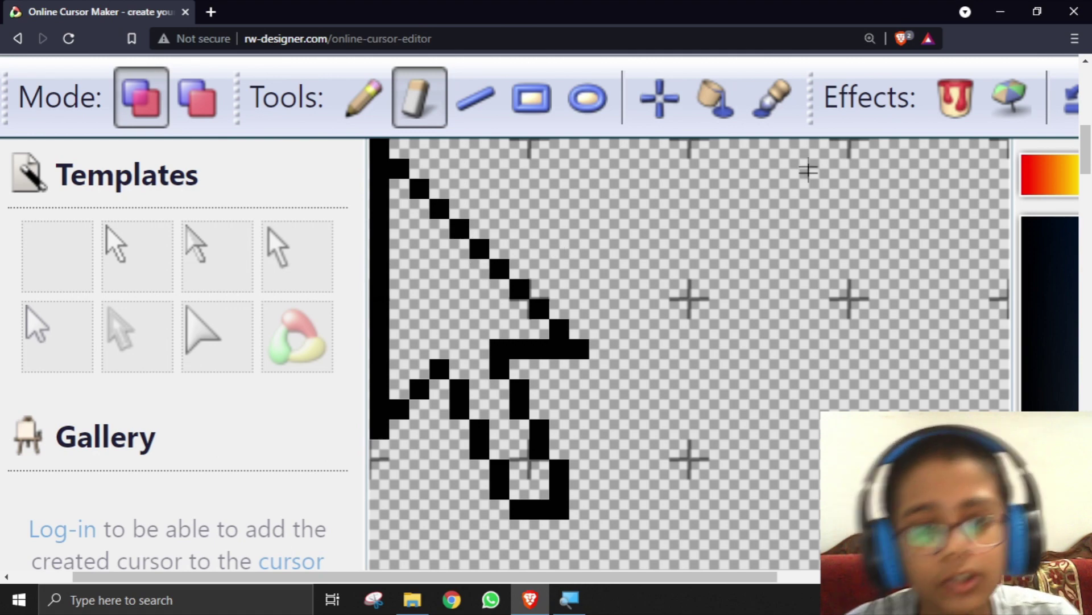
{"action": "key", "text": "ctrl+minus"}
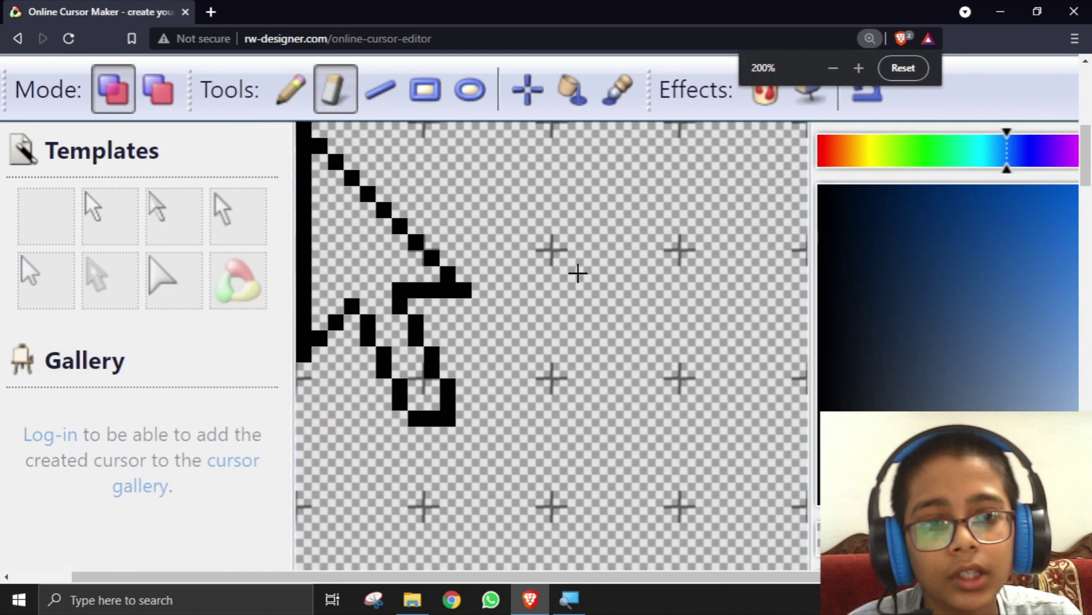
Step: Reset the page zoom to 100% and download the outlined cursor to Documents as "white invisible cursor"
{"action": "left_click", "coordinate": [905, 72]}
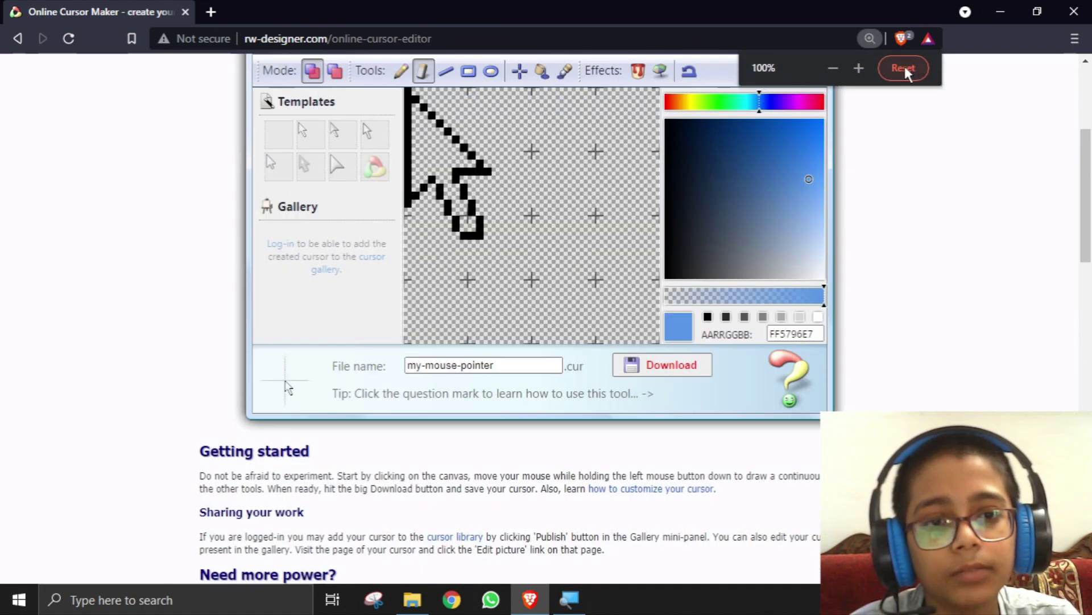
{"action": "scroll", "coordinate": [968, 171], "scroll_direction": "up", "scroll_amount": 1}
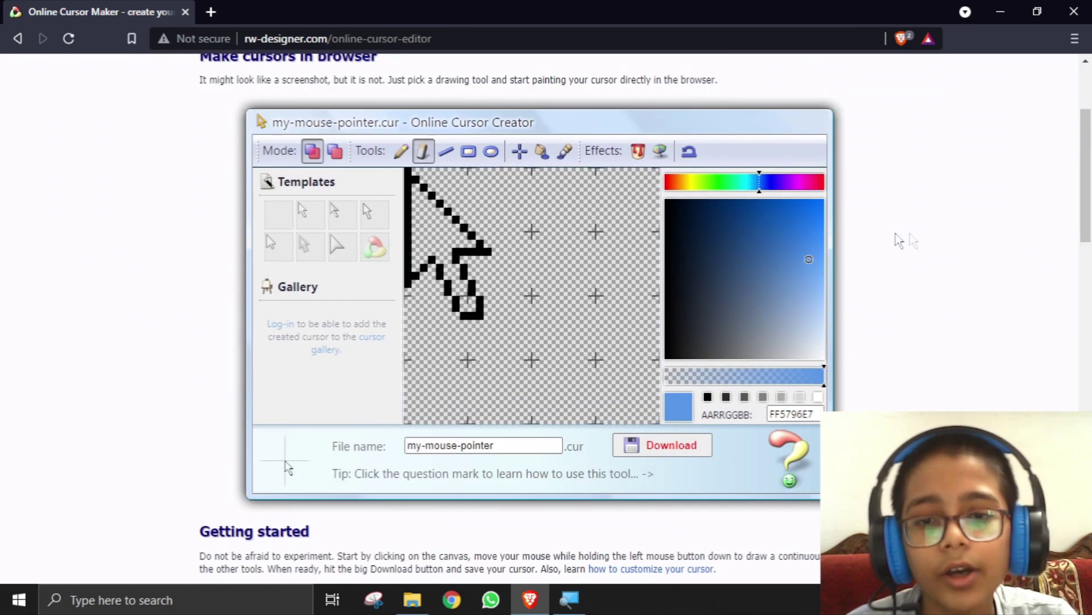
{"action": "left_click", "coordinate": [672, 445]}
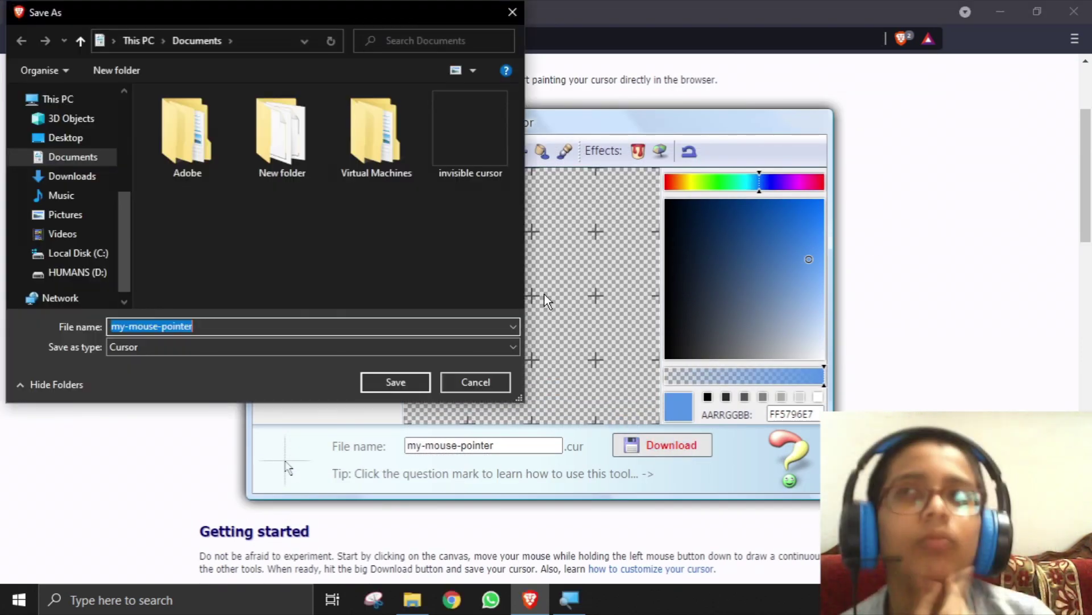
{"action": "left_click", "coordinate": [291, 329]}
{"action": "type", "text": "wh"}
{"action": "key", "text": "ctrl+a"}
{"action": "type", "text": "w"}
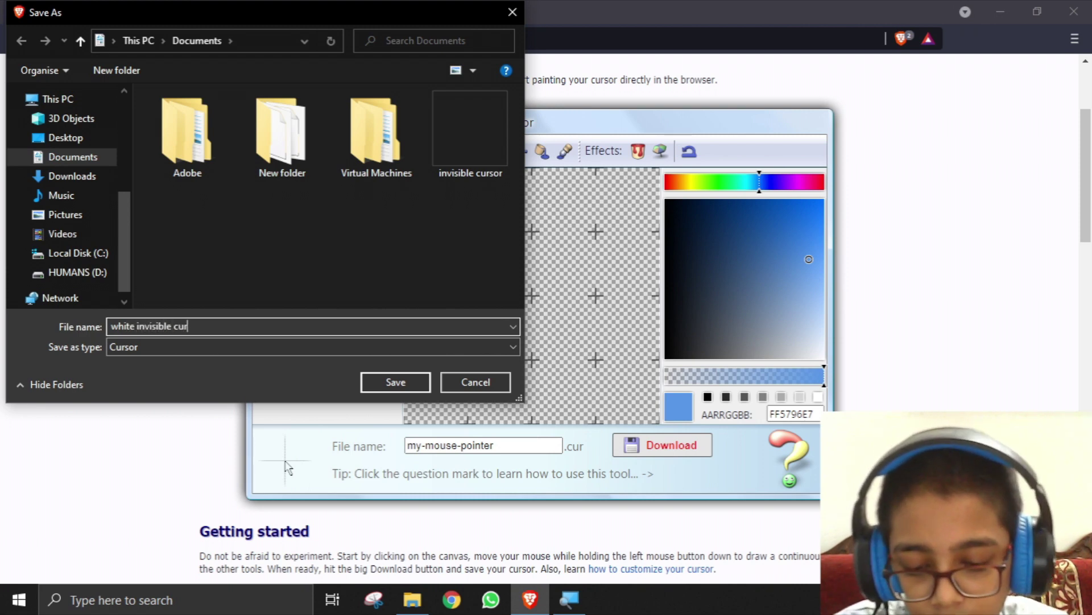
{"action": "key", "text": "Return"}
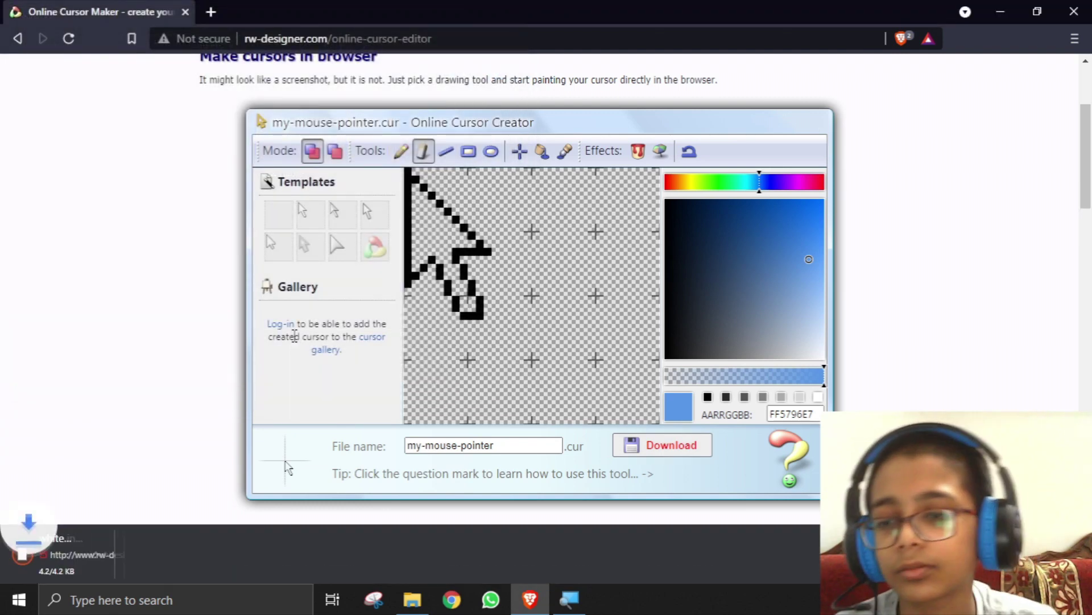
Step: Open Control Panel and bring up the pointer settings in Mouse Properties, with the Magnifier window out of the way
{"action": "left_click", "coordinate": [569, 598]}
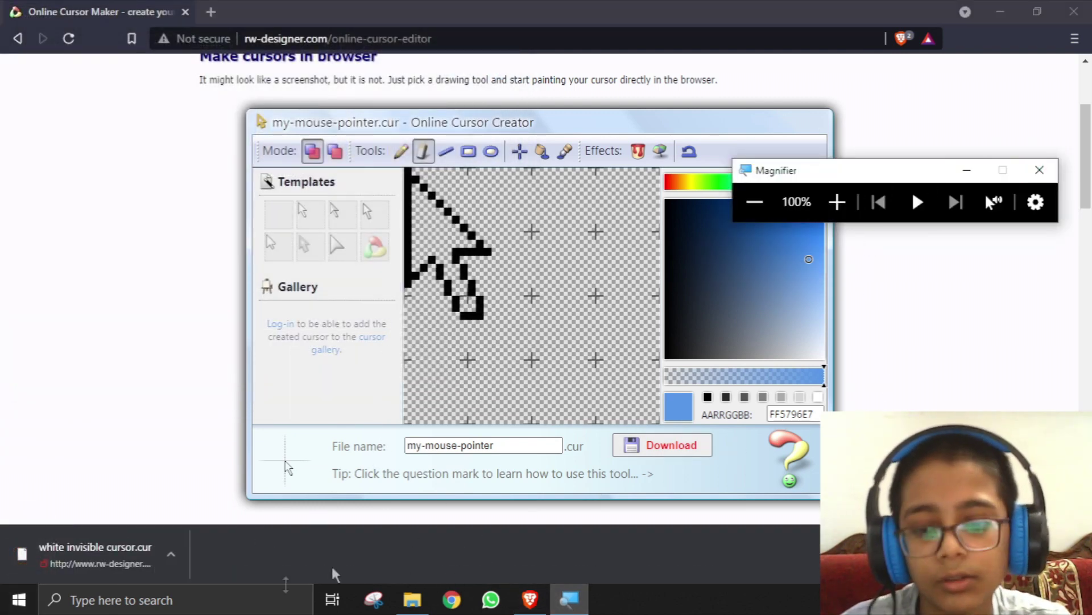
{"action": "left_click", "coordinate": [273, 600]}
{"action": "type", "text": "con"}
{"action": "key", "text": "Return"}
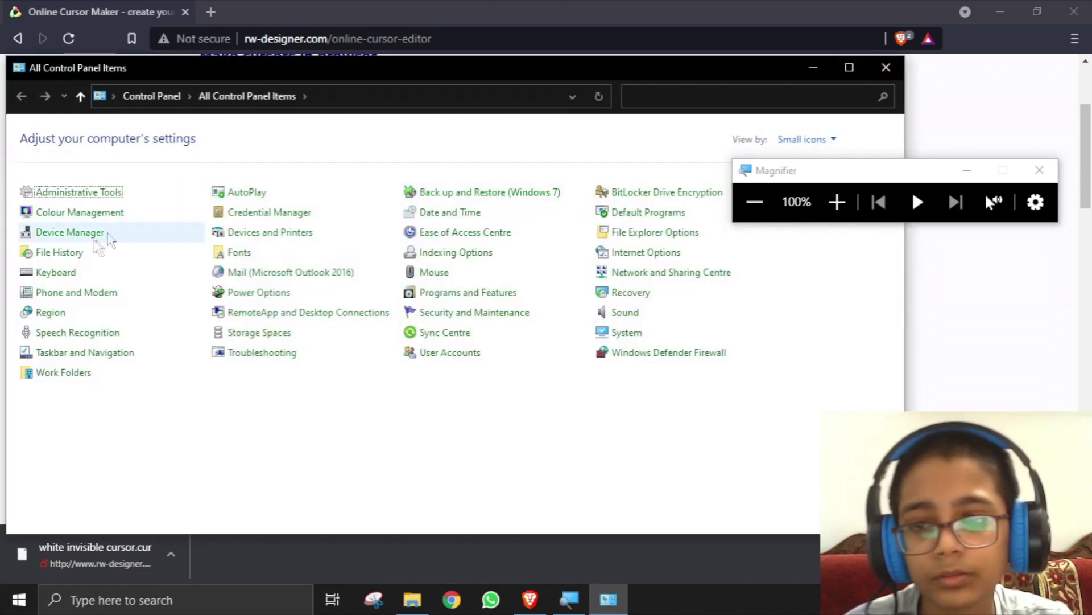
{"action": "left_click", "coordinate": [50, 292]}
{"action": "left_click", "coordinate": [968, 175]}
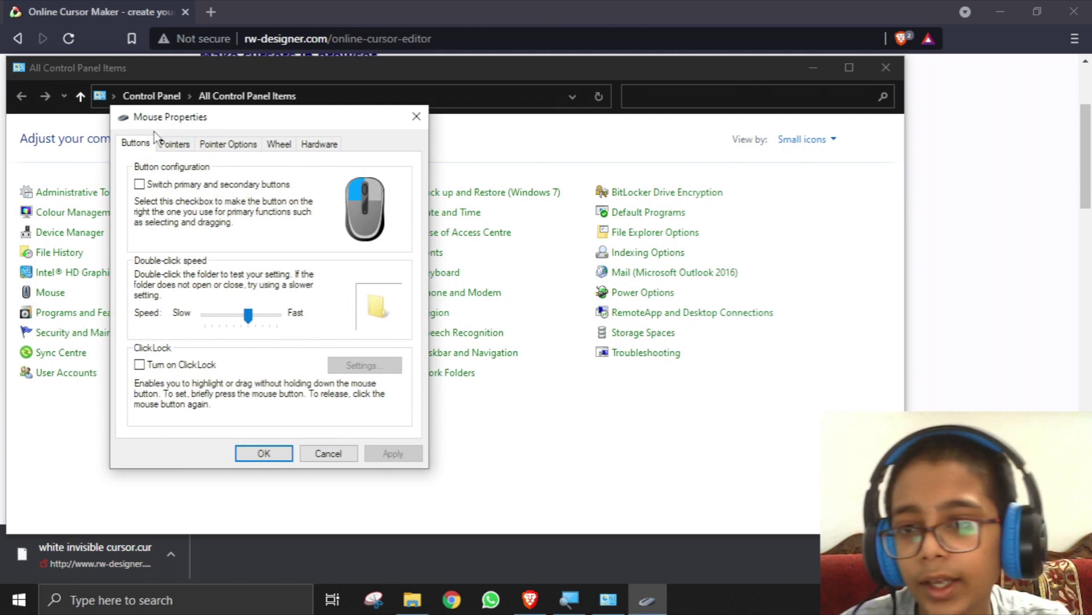
{"action": "left_click", "coordinate": [174, 144]}
Step: Assign the "white invisible cursor" file from Documents to Normal Select and apply it
{"action": "left_click", "coordinate": [380, 401]}
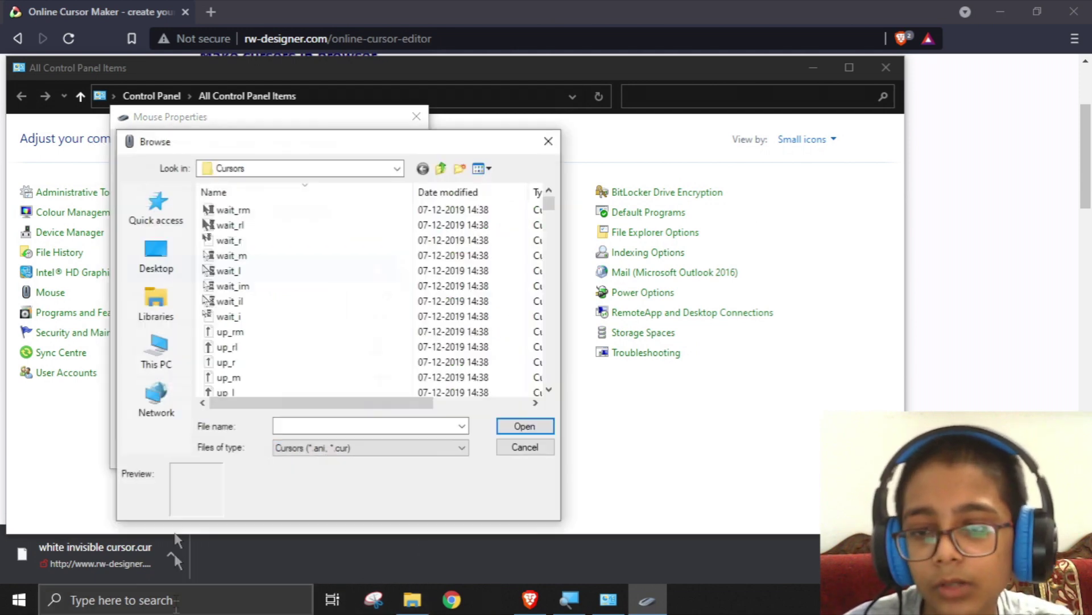
{"action": "left_click", "coordinate": [151, 301]}
{"action": "left_click", "coordinate": [155, 352]}
{"action": "double_click", "coordinate": [272, 310]}
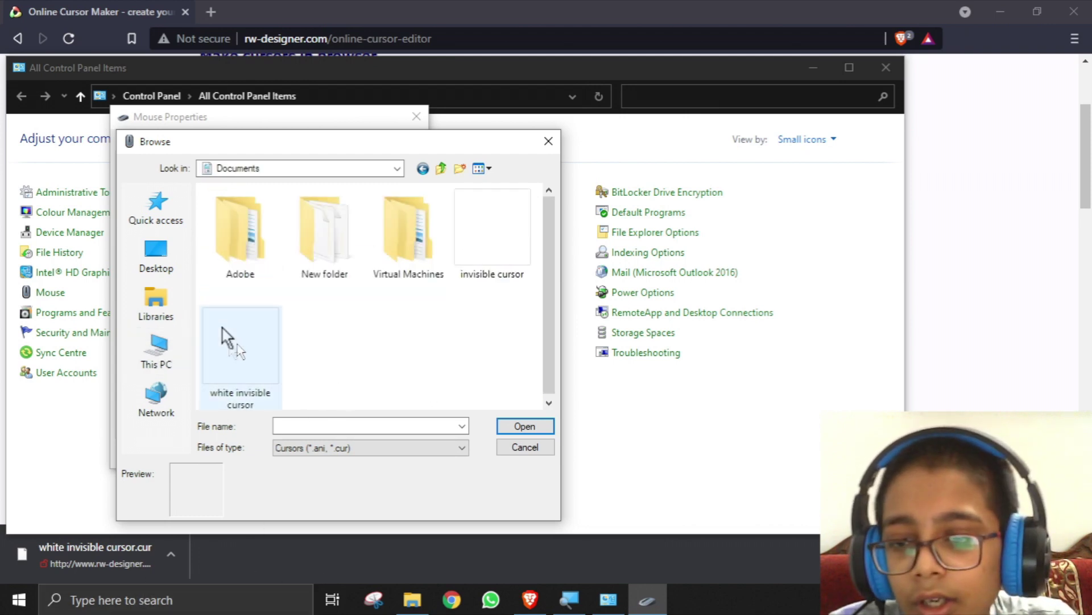
{"action": "left_click", "coordinate": [248, 359]}
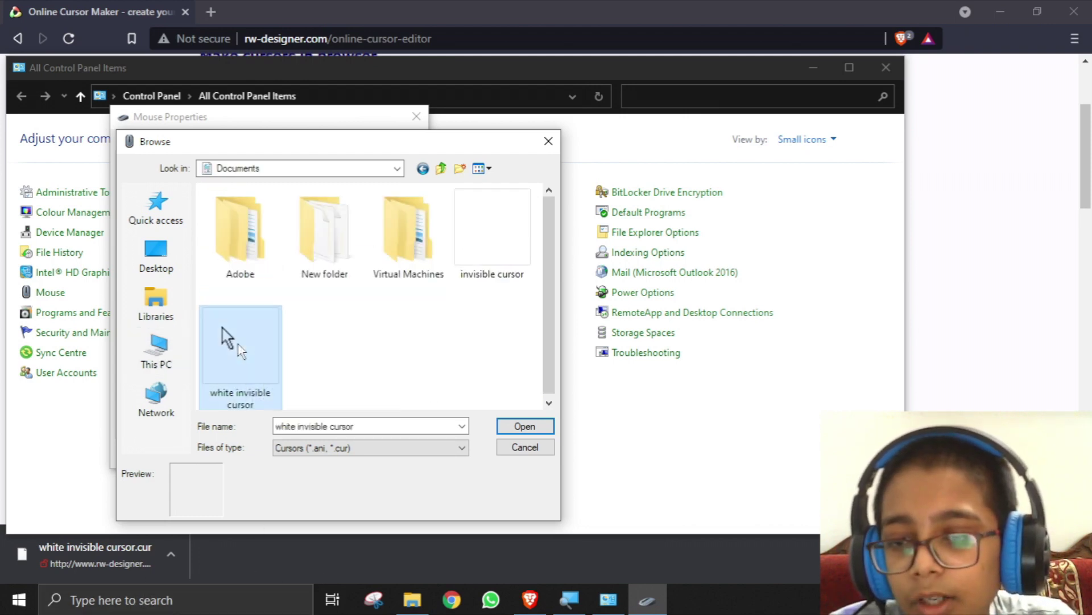
{"action": "left_click", "coordinate": [524, 426]}
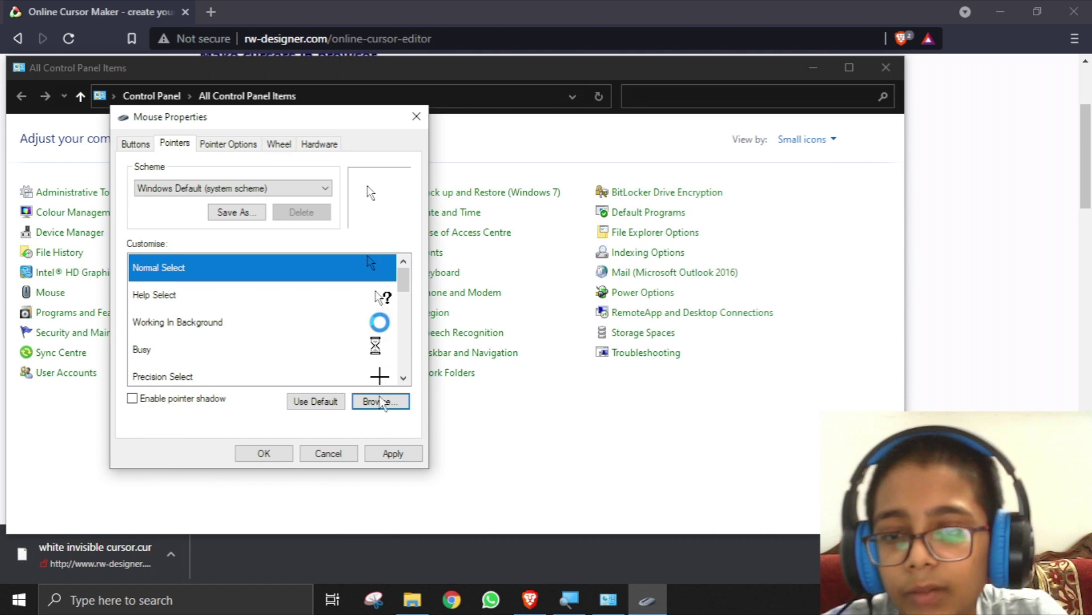
{"action": "left_click", "coordinate": [398, 454]}
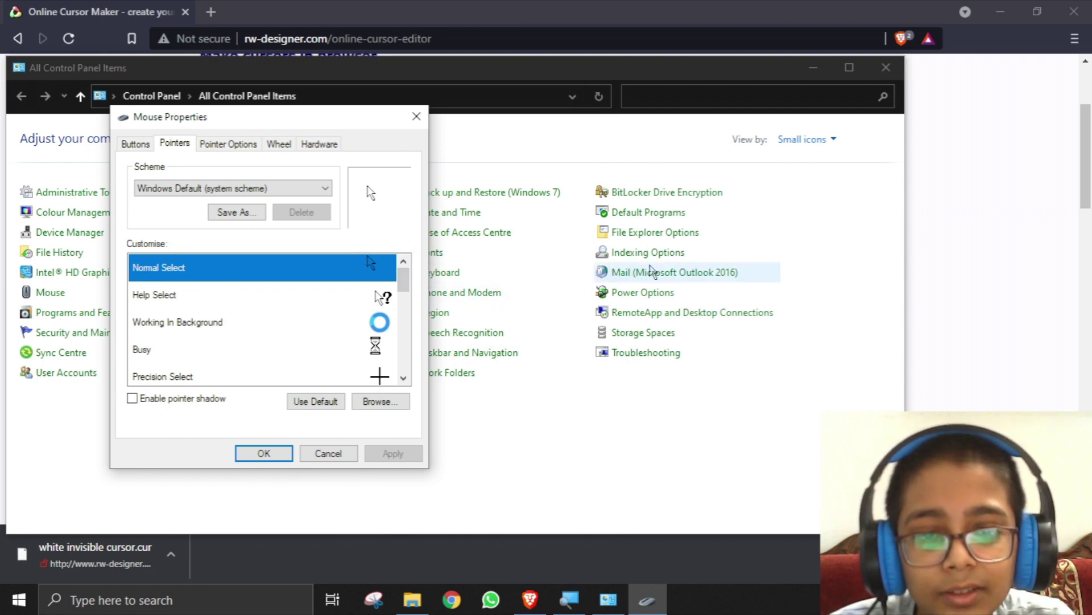
Step: Magnify the screen to 800% to examine the outlined pointer, and close the unneeded File Explorer Options dialog
{"action": "left_click", "coordinate": [589, 521]}
{"action": "left_click", "coordinate": [570, 600]}
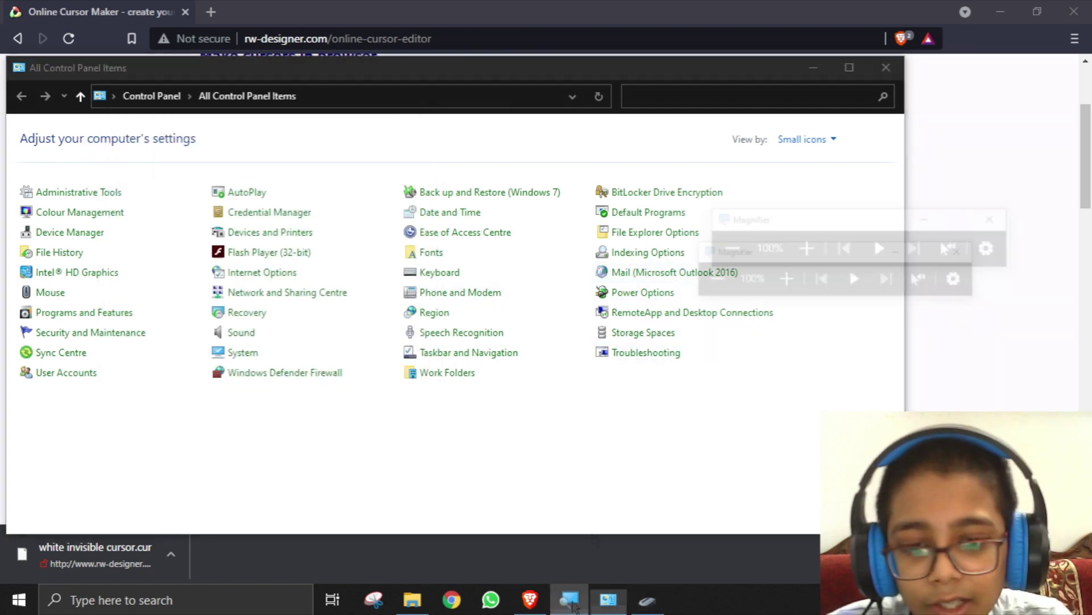
{"action": "left_click", "coordinate": [836, 202]}
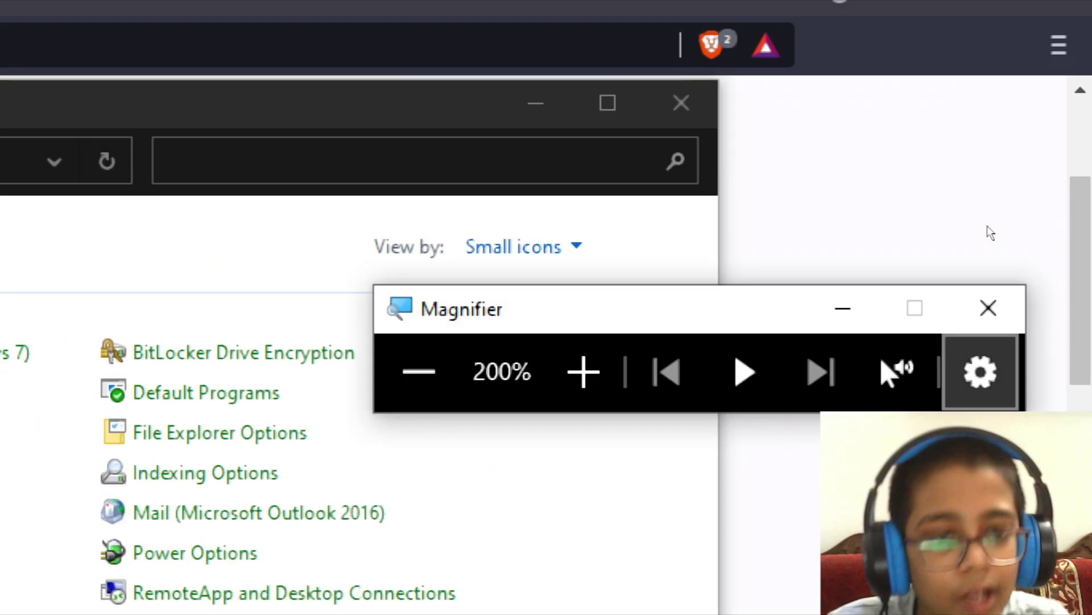
{"action": "left_click", "coordinate": [584, 372]}
{"action": "left_click", "coordinate": [584, 372]}
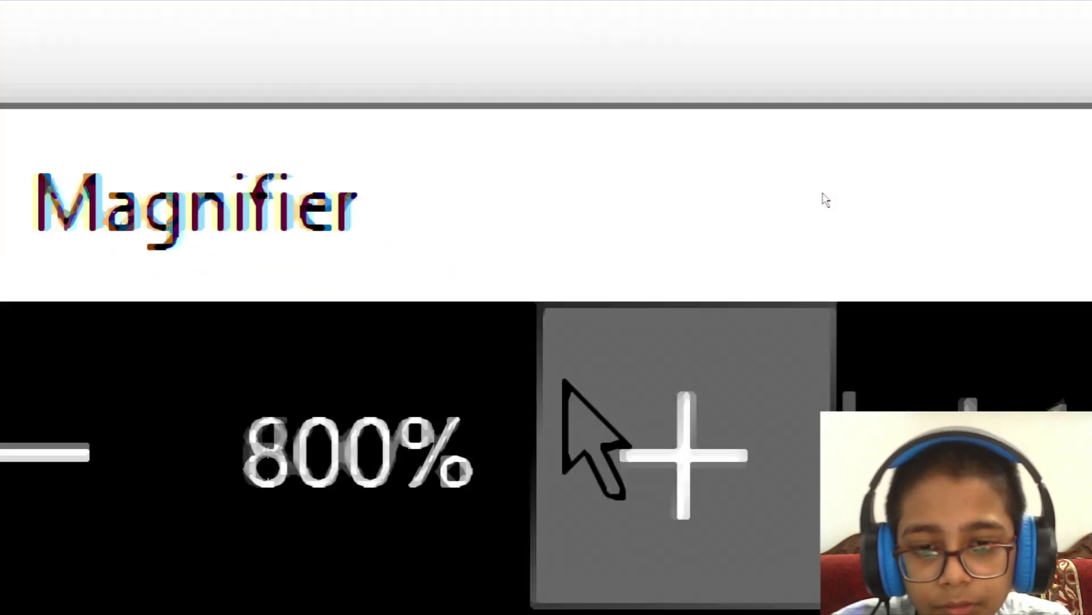
{"action": "left_click", "coordinate": [584, 371]}
{"action": "left_click", "coordinate": [583, 372]}
{"action": "left_click", "coordinate": [575, 398]}
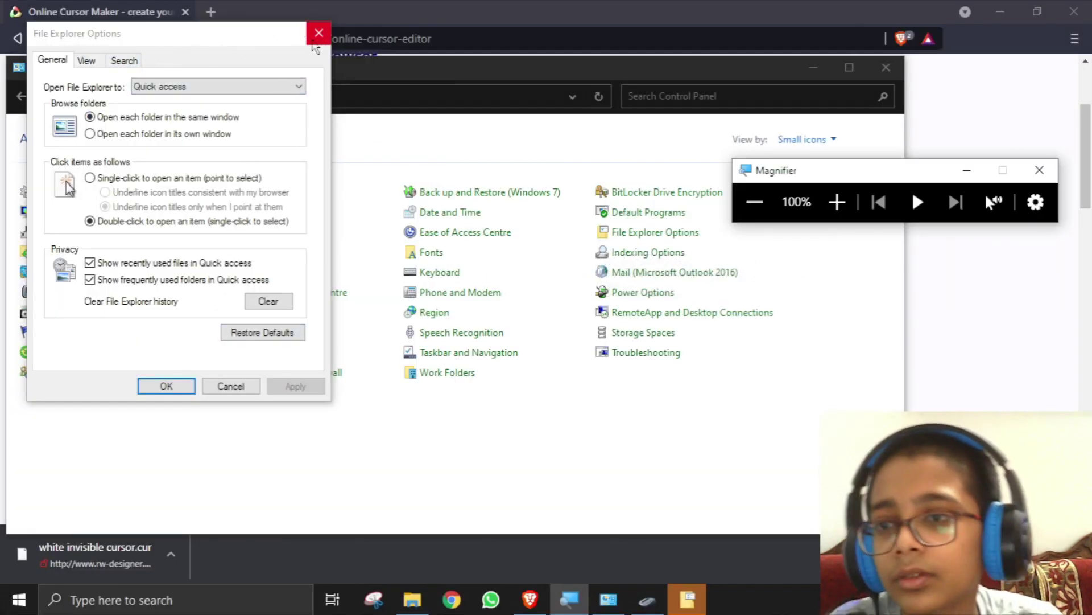
{"action": "left_click_drag", "start_coordinate": [283, 35], "coordinate": [400, 25]}
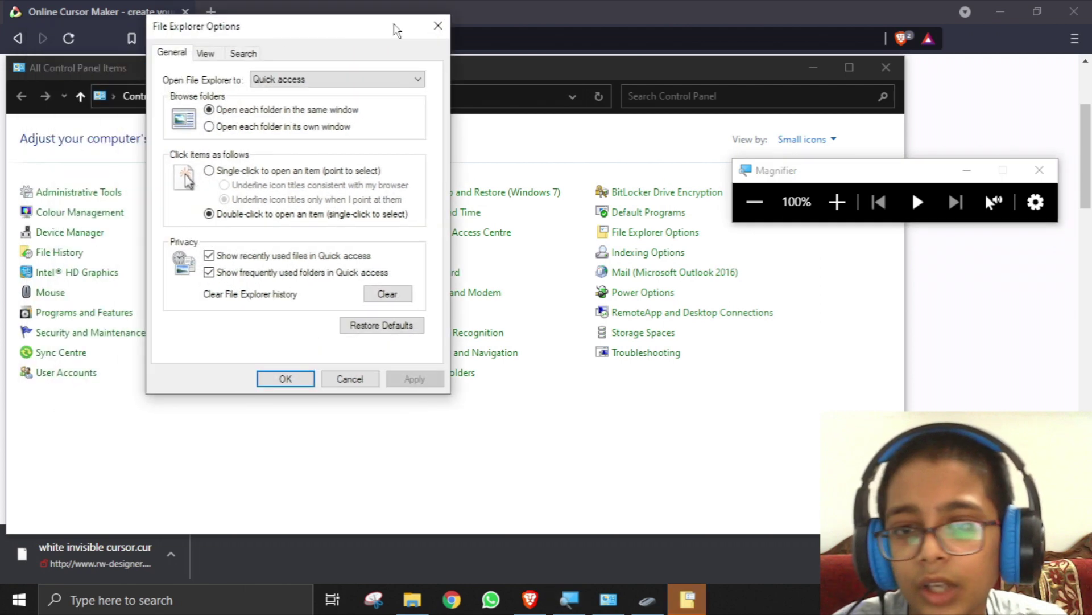
{"action": "left_click", "coordinate": [438, 24]}
Step: Return to the pointer settings in Mouse Properties and look through the customisable pointer roles, from Normal Select to Text Select
{"action": "left_click", "coordinate": [50, 292]}
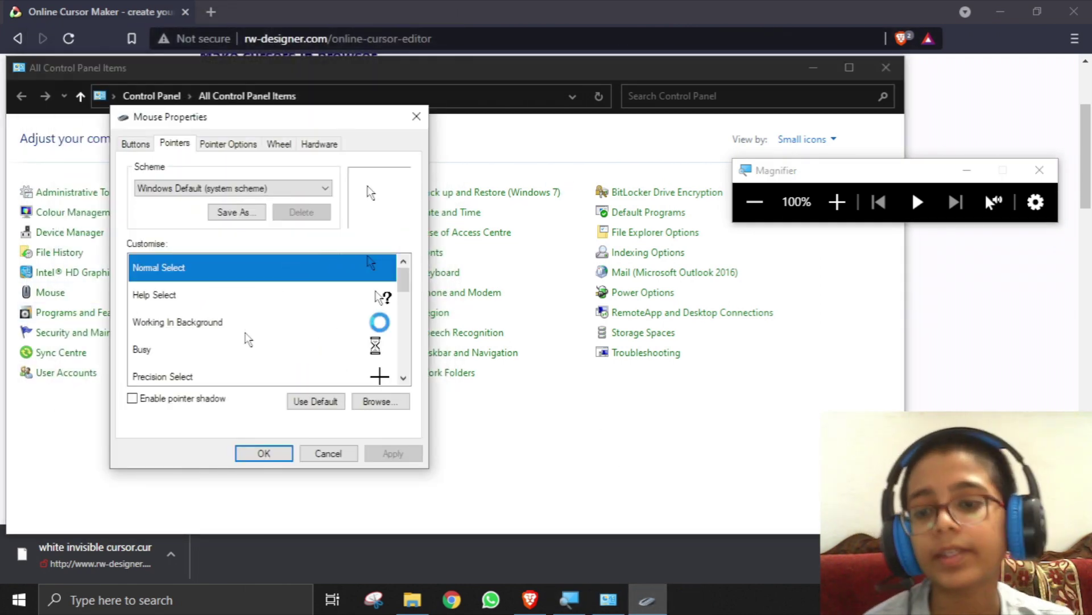
{"action": "scroll", "coordinate": [249, 340], "scroll_direction": "down", "scroll_amount": 1}
{"action": "scroll", "coordinate": [244, 336], "scroll_direction": "up", "scroll_amount": 1}
{"action": "left_click", "coordinate": [227, 298]}
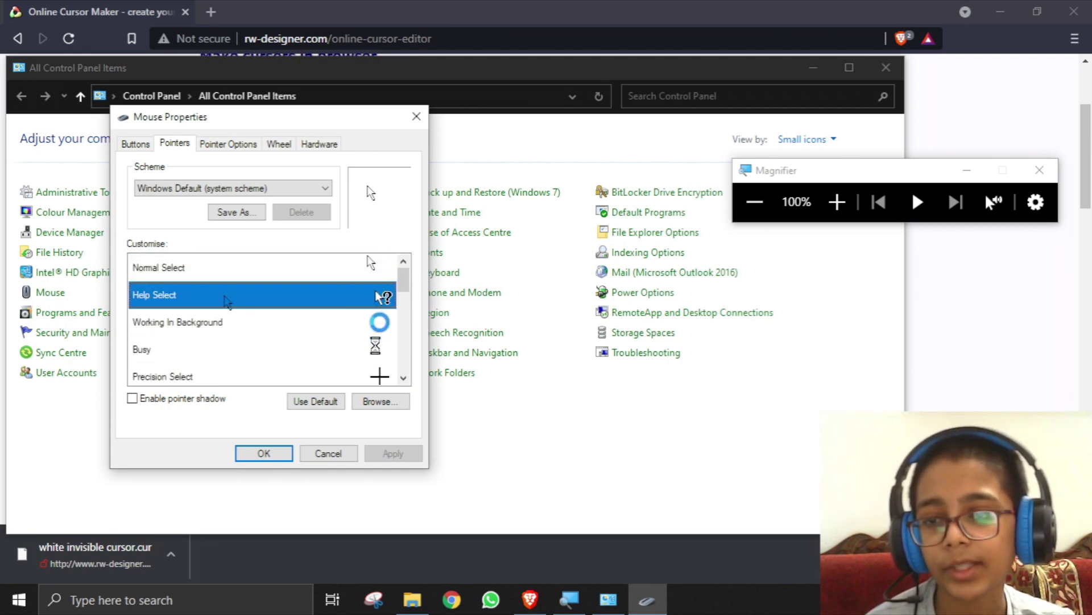
{"action": "scroll", "coordinate": [224, 353], "scroll_direction": "down", "scroll_amount": 1}
{"action": "left_click", "coordinate": [181, 332]}
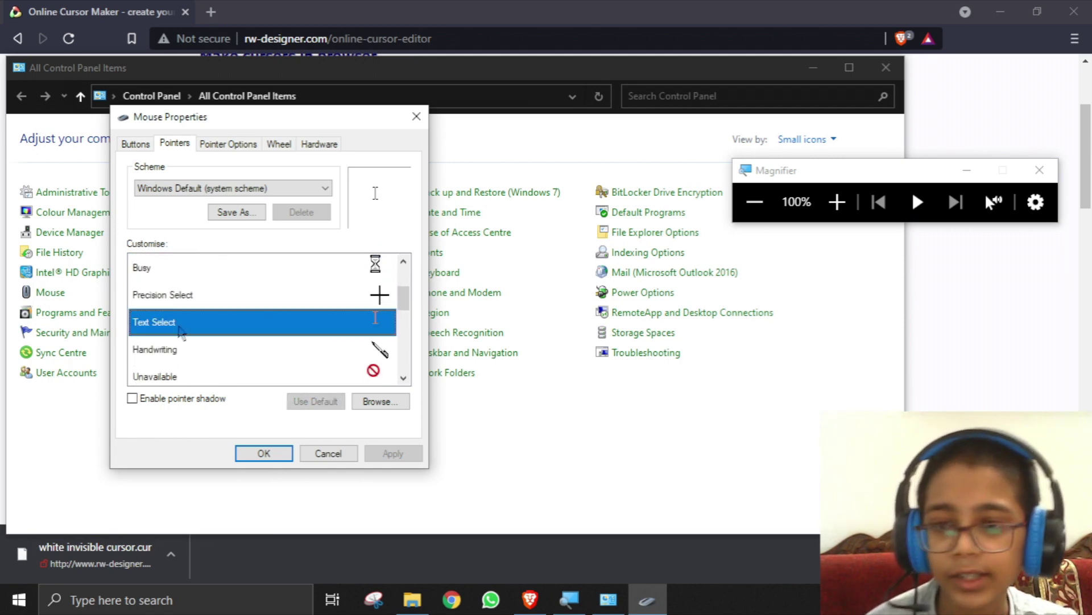
{"action": "key", "text": "Up"}
{"action": "scroll", "coordinate": [249, 362], "scroll_direction": "up", "scroll_amount": 1}
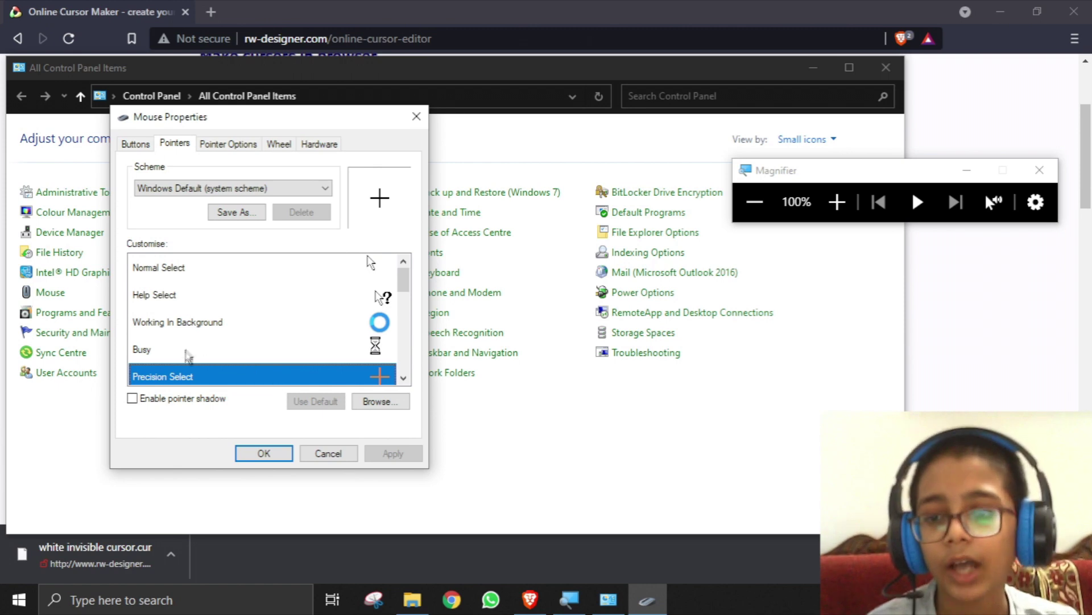
{"action": "key", "text": "Up"}
{"action": "scroll", "coordinate": [193, 327], "scroll_direction": "down", "scroll_amount": 1}
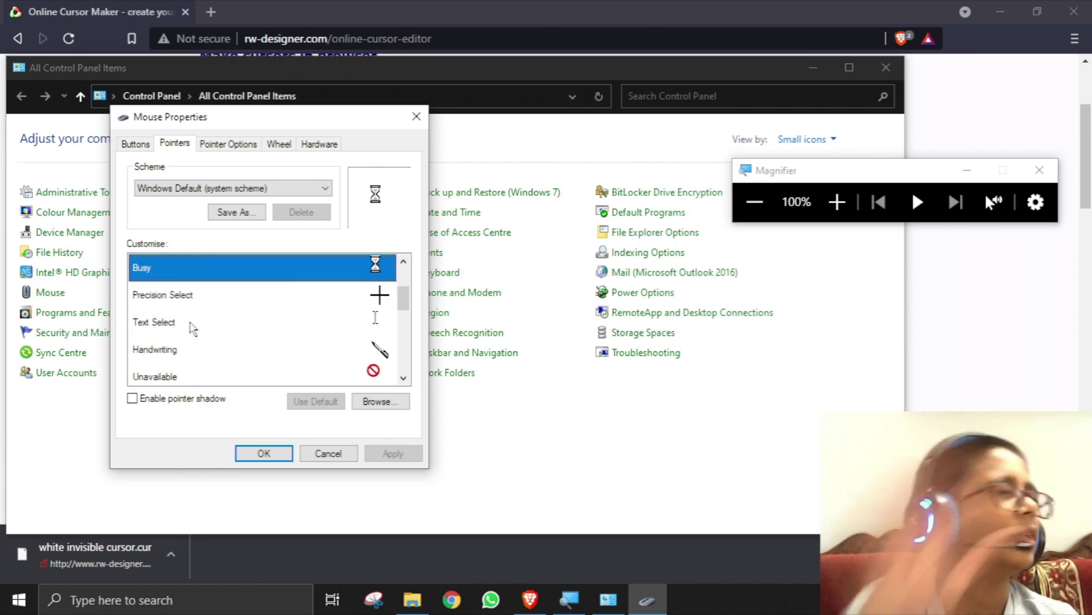
{"action": "left_click", "coordinate": [191, 323]}
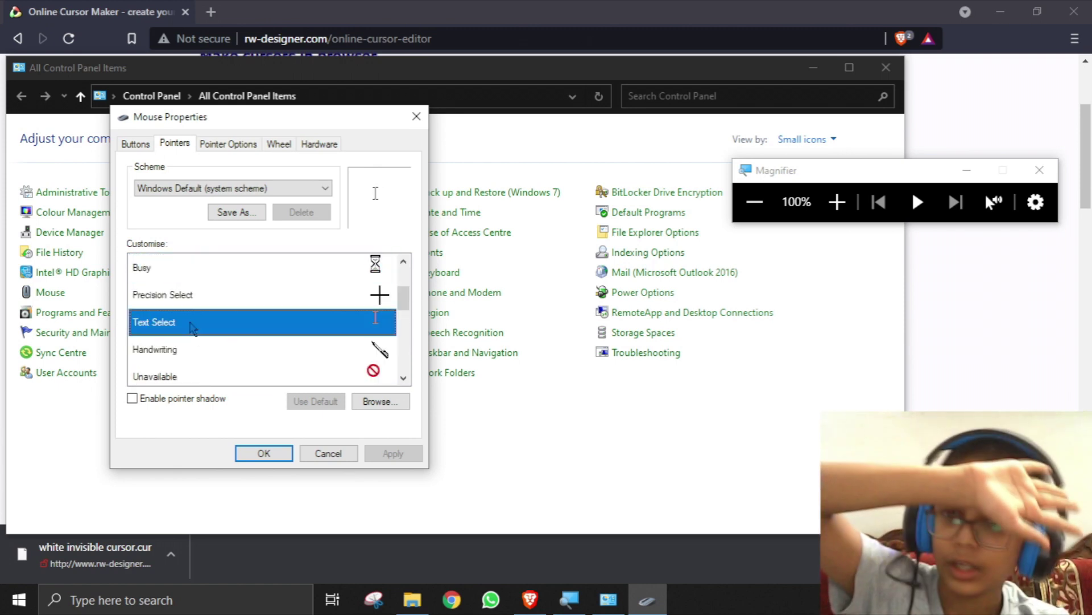
{"action": "scroll", "coordinate": [338, 306], "scroll_direction": "up", "scroll_amount": 1}
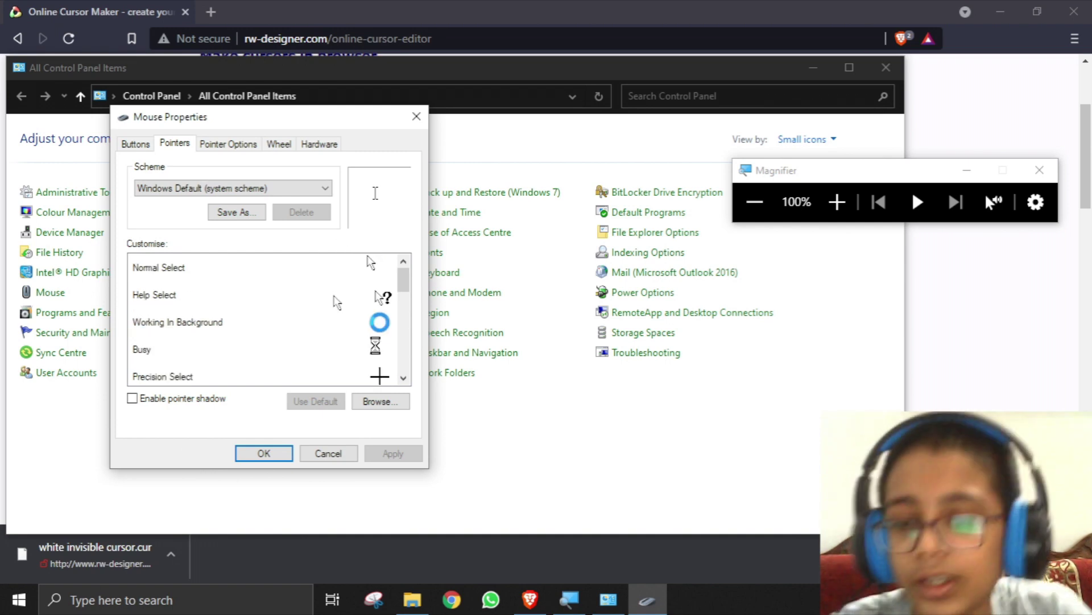
{"action": "scroll", "coordinate": [193, 330], "scroll_direction": "down", "scroll_amount": 1}
Step: Assign the "invisible cursor" file from Documents to Text Select and apply it
{"action": "left_click", "coordinate": [193, 325]}
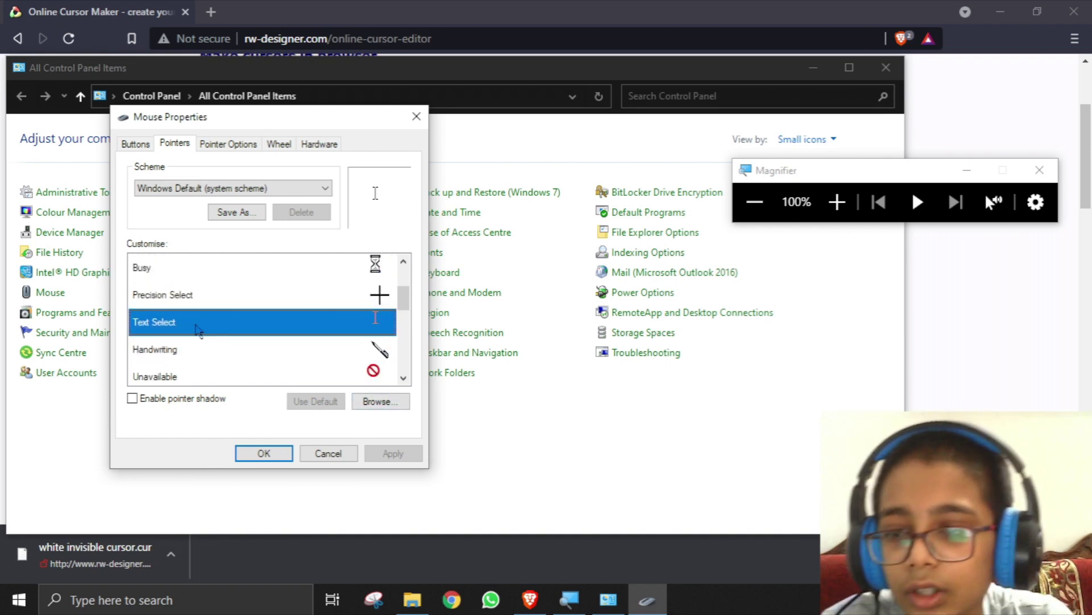
{"action": "left_click", "coordinate": [383, 402]}
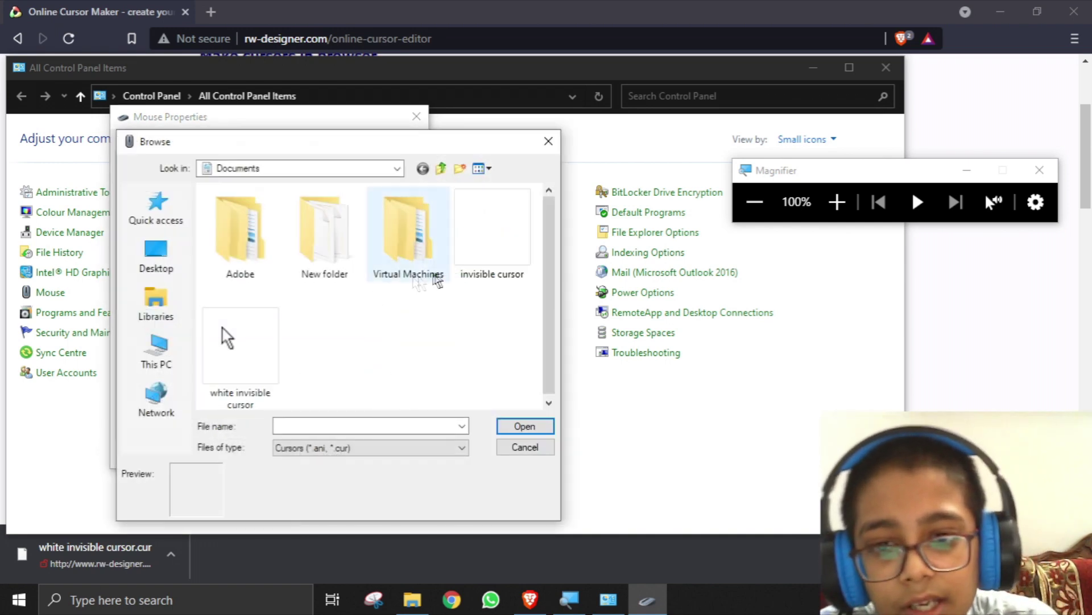
{"action": "left_click", "coordinate": [488, 239]}
{"action": "left_click", "coordinate": [521, 424]}
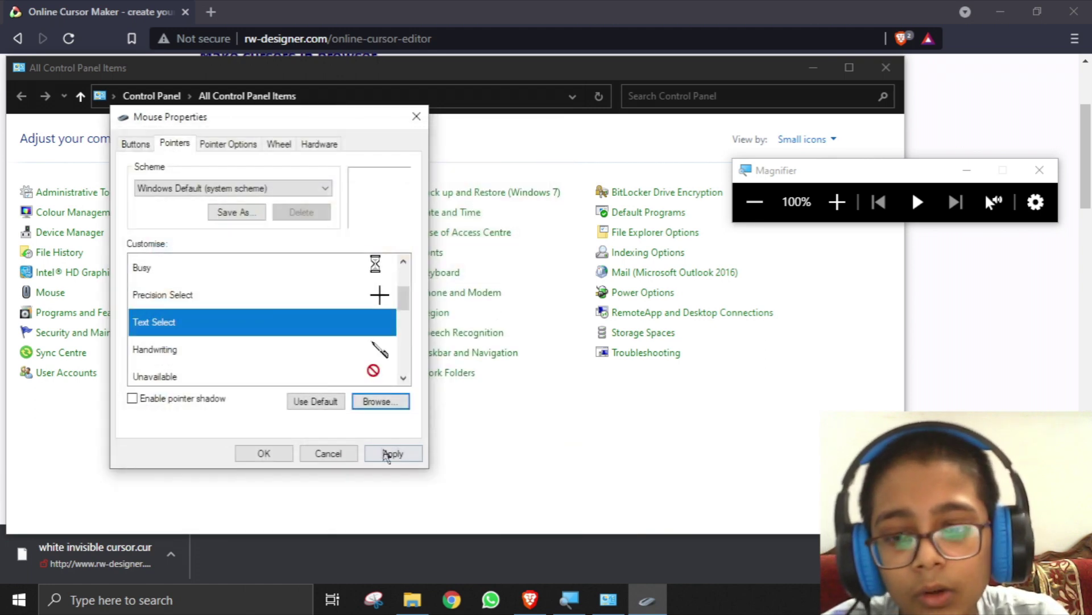
{"action": "left_click", "coordinate": [393, 453]}
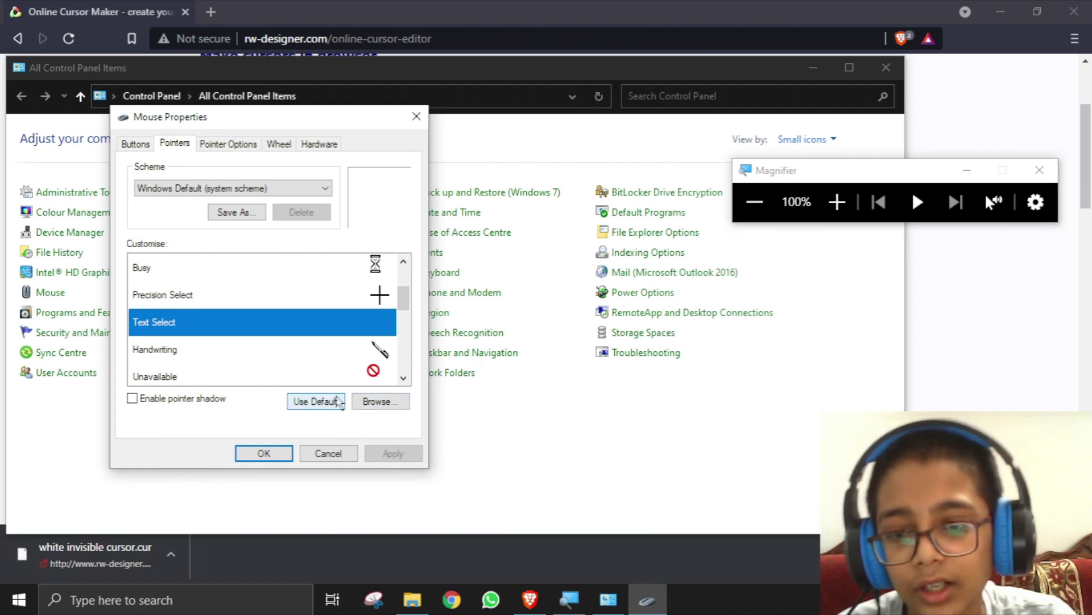
Step: Choose the "invisible cursor" file for Text Select once more
{"action": "left_click", "coordinate": [380, 403]}
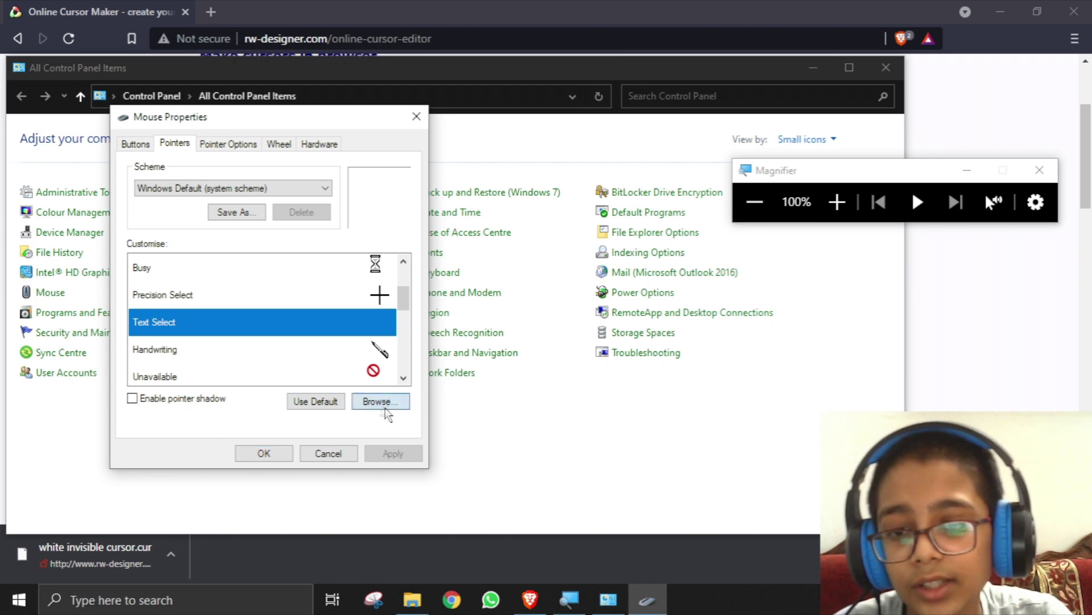
{"action": "left_click", "coordinate": [469, 253]}
{"action": "left_click", "coordinate": [520, 426]}
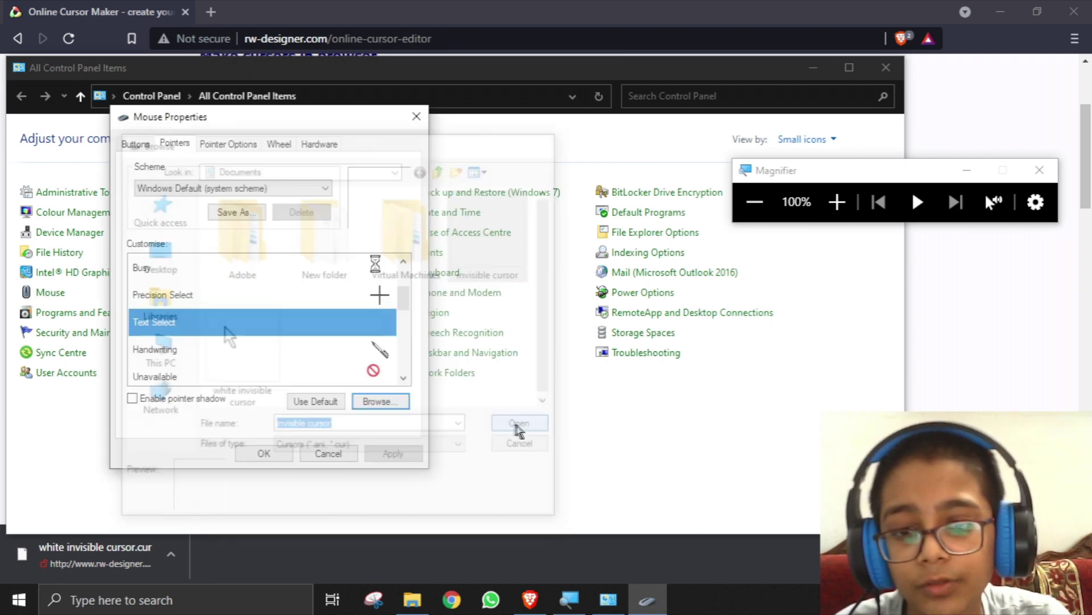
{"action": "left_click", "coordinate": [391, 453]}
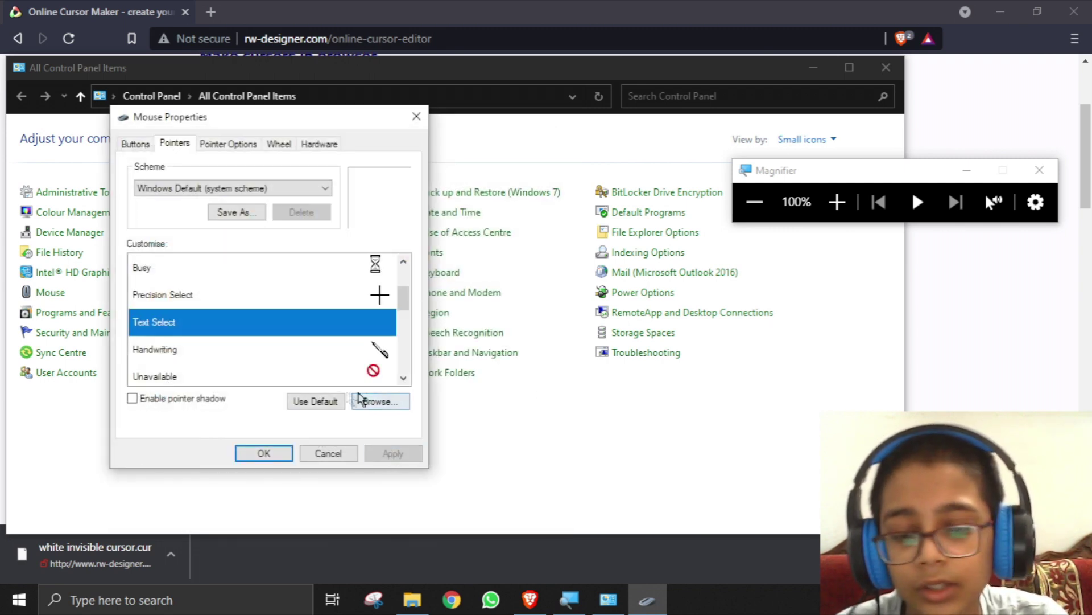
Step: Restore the default pointers for Text Select and Normal Select, apply both changes, and close Mouse Properties
{"action": "left_click", "coordinate": [317, 402]}
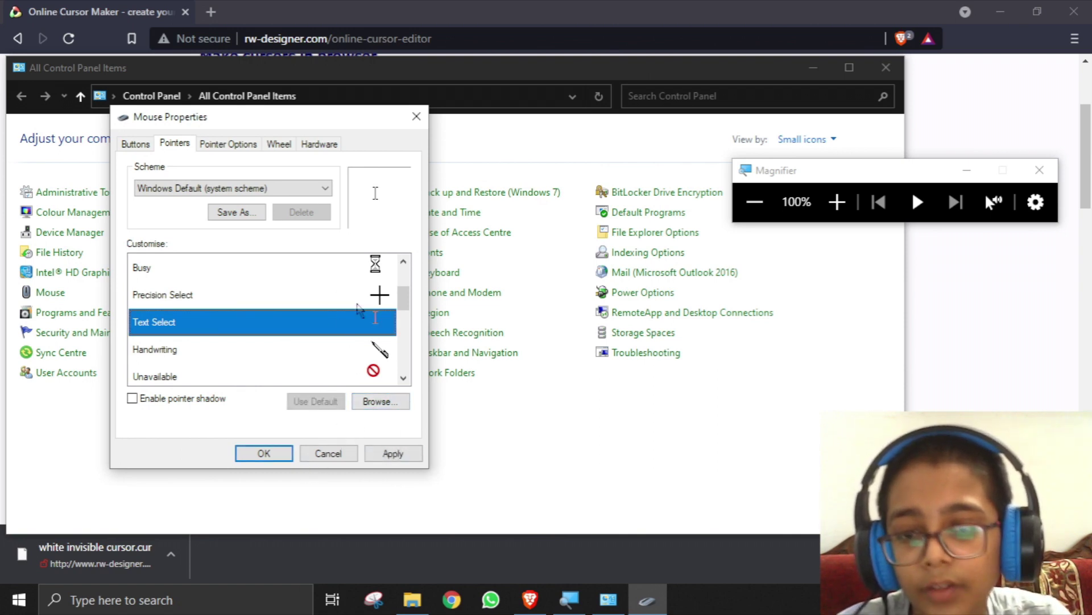
{"action": "left_click", "coordinate": [397, 458]}
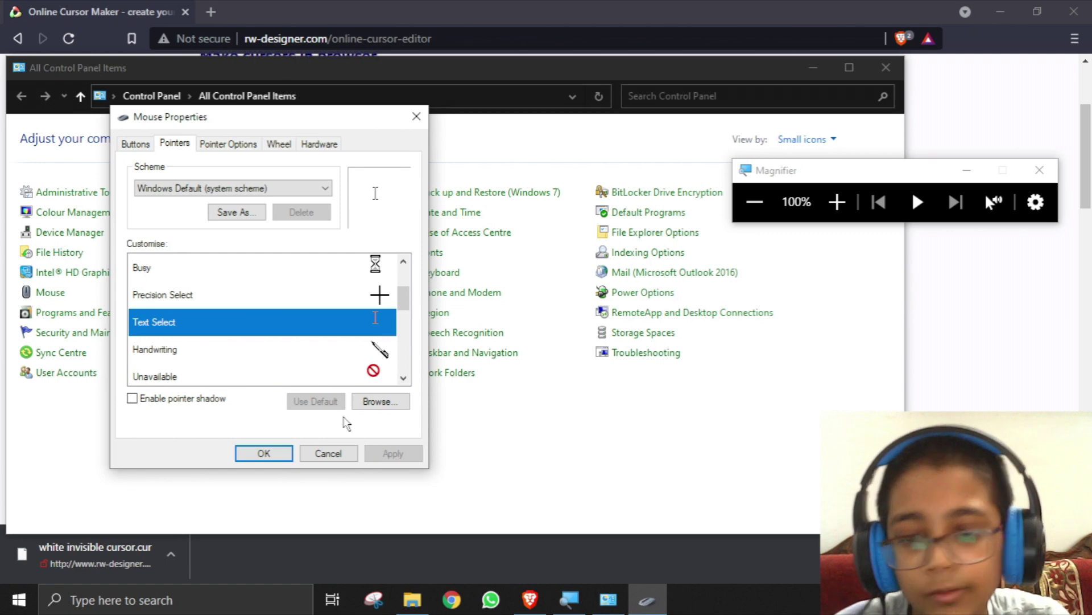
{"action": "scroll", "coordinate": [259, 290], "scroll_direction": "up", "scroll_amount": 1}
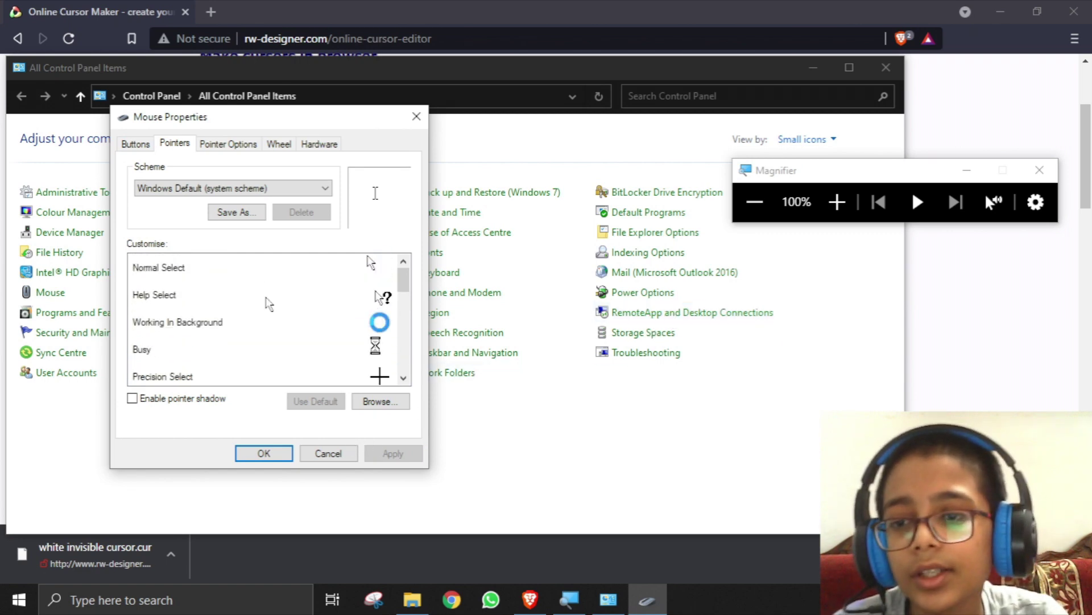
{"action": "left_click", "coordinate": [217, 270]}
{"action": "left_click", "coordinate": [322, 404]}
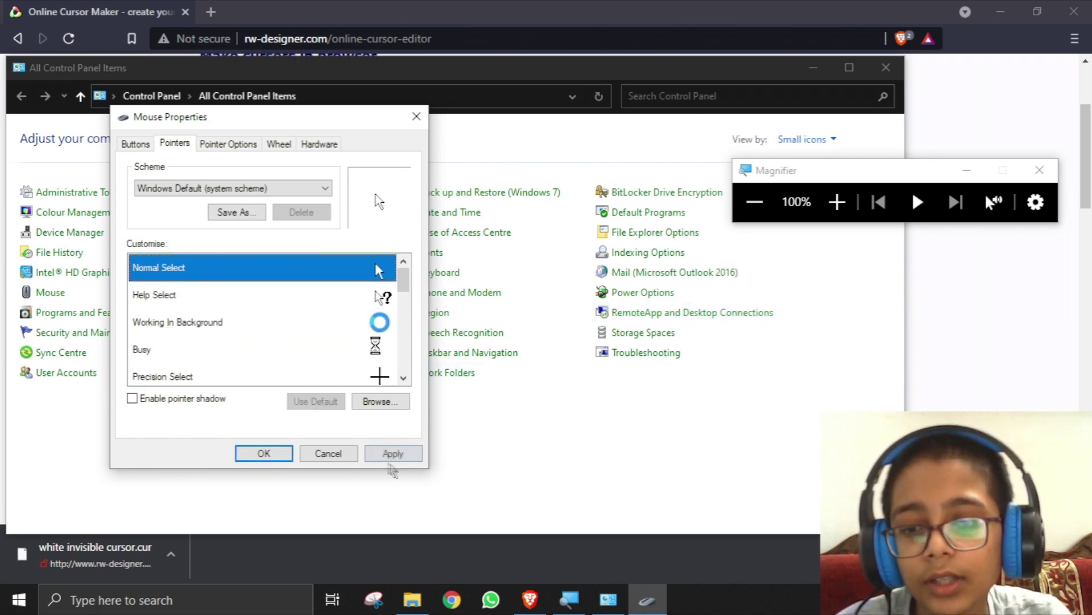
{"action": "left_click", "coordinate": [380, 454]}
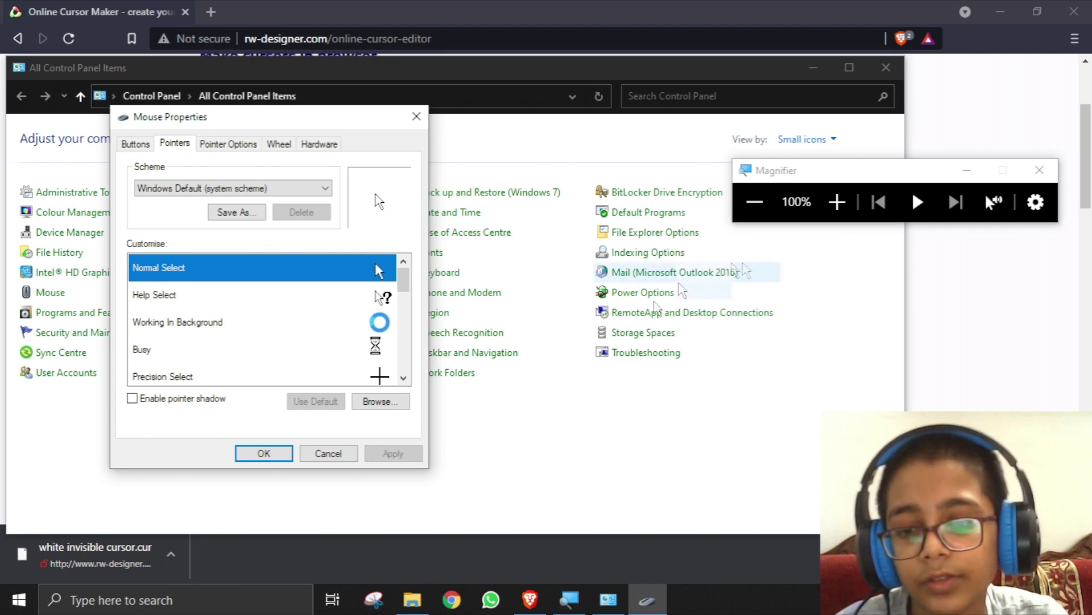
{"action": "left_click", "coordinate": [261, 456]}
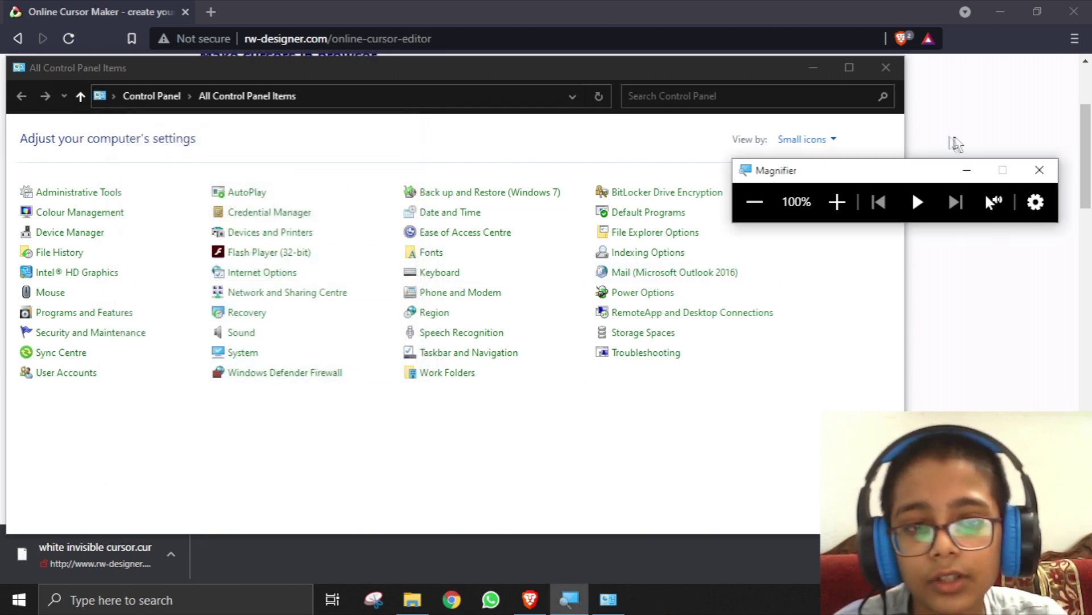
Step: Close Magnifier and Control Panel and show the desktop
{"action": "left_click", "coordinate": [1039, 169]}
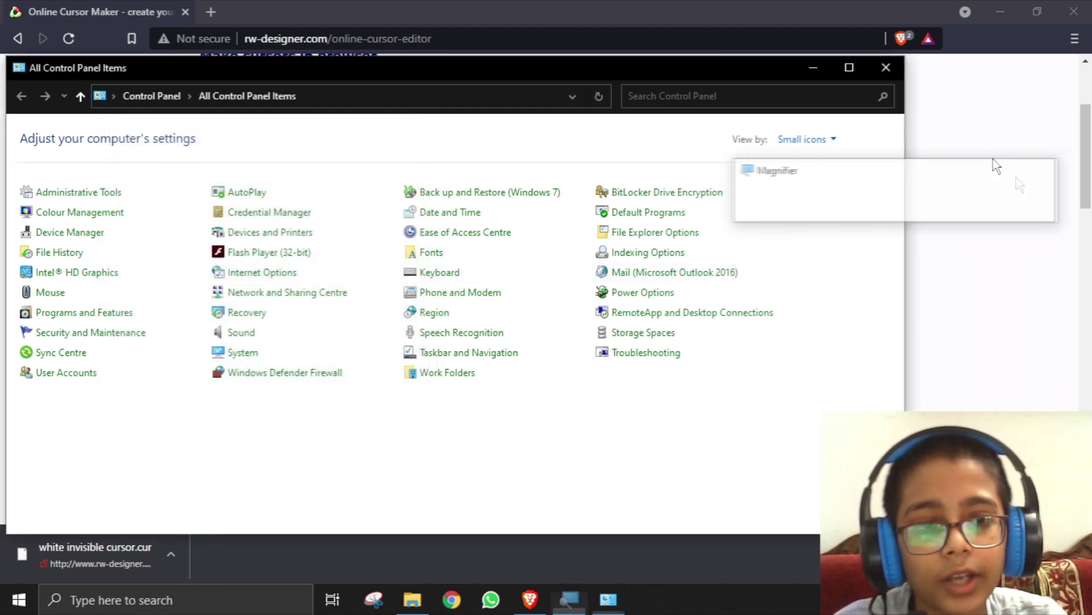
{"action": "left_click", "coordinate": [885, 68]}
{"action": "key", "text": "super+d"}
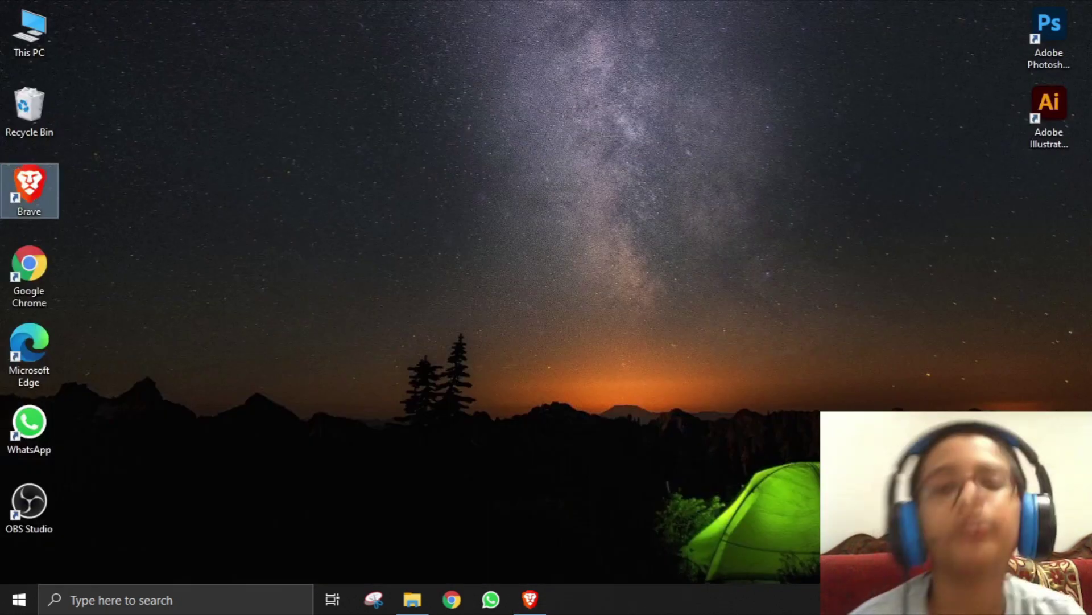